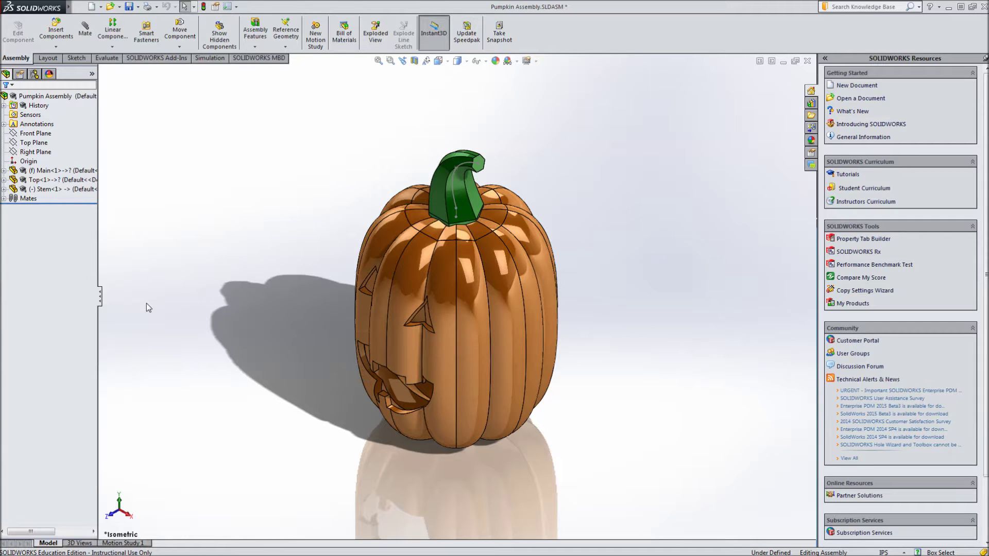
# Load the PhotoView 360 add-in and bring up its render tools for the pumpkin assembly.
pyautogui.click(163, 59)
pyautogui.click(54, 34)
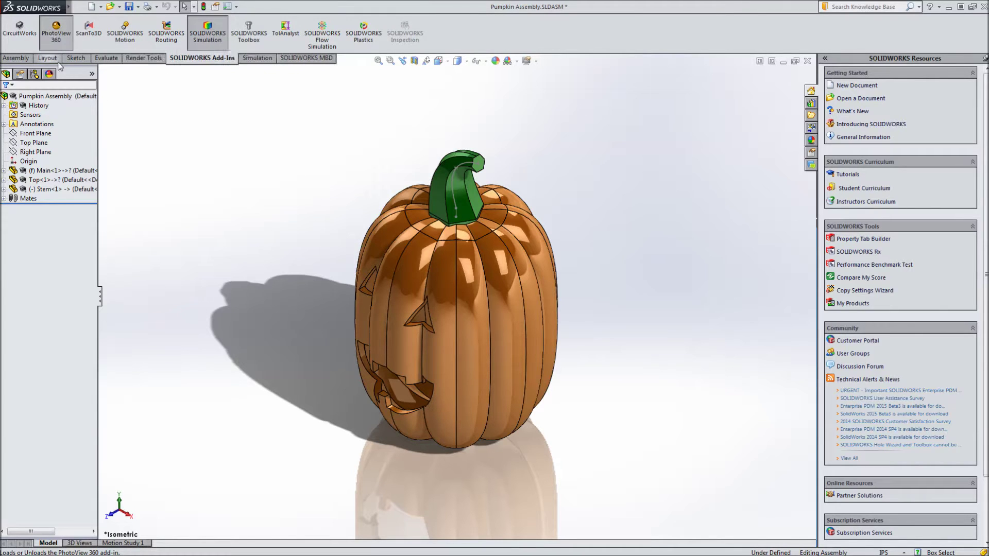
pyautogui.click(154, 58)
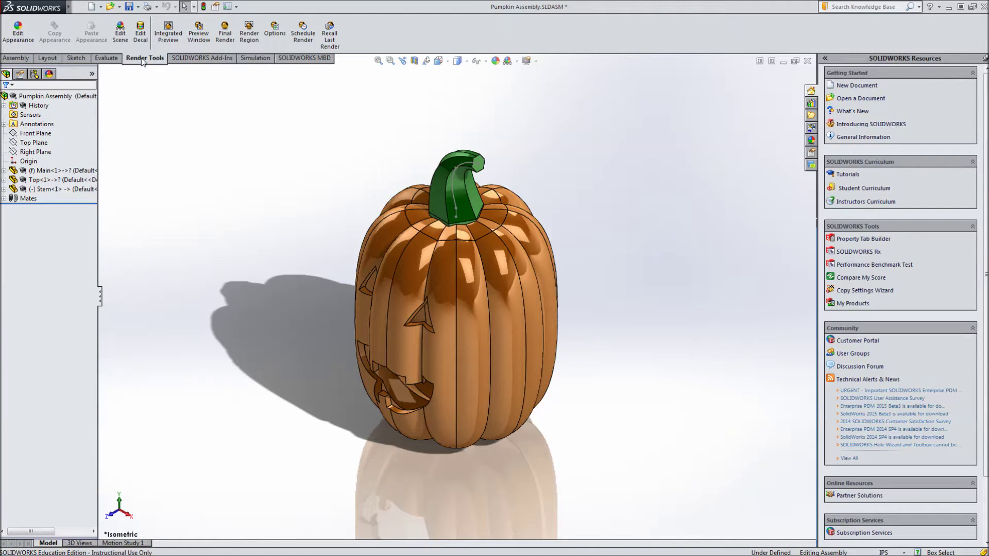
# Edit the scene to use halloween-porch.jpg from the Desktop as the background image.
pyautogui.click(121, 43)
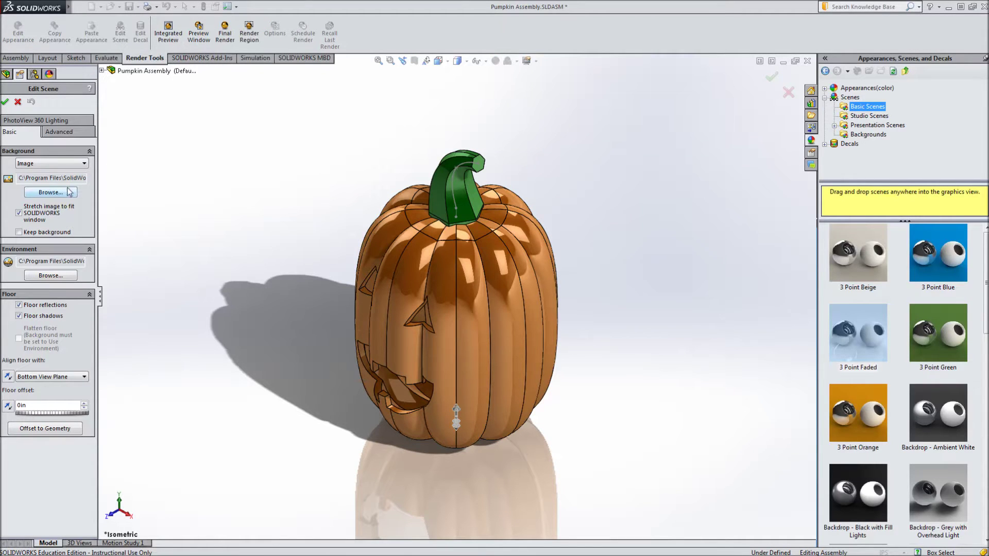
pyautogui.click(51, 193)
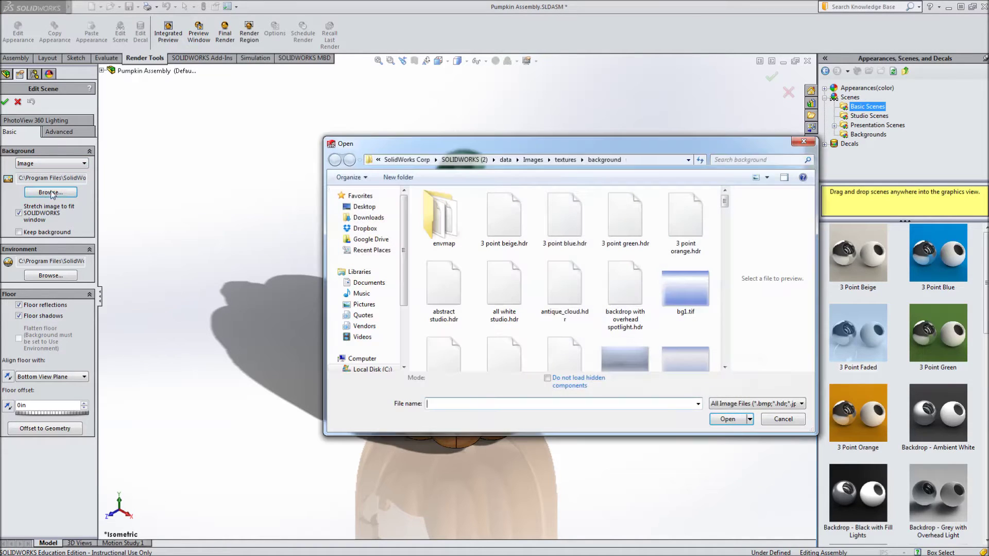
pyautogui.click(365, 207)
pyautogui.scroll(-1, 732, 226)
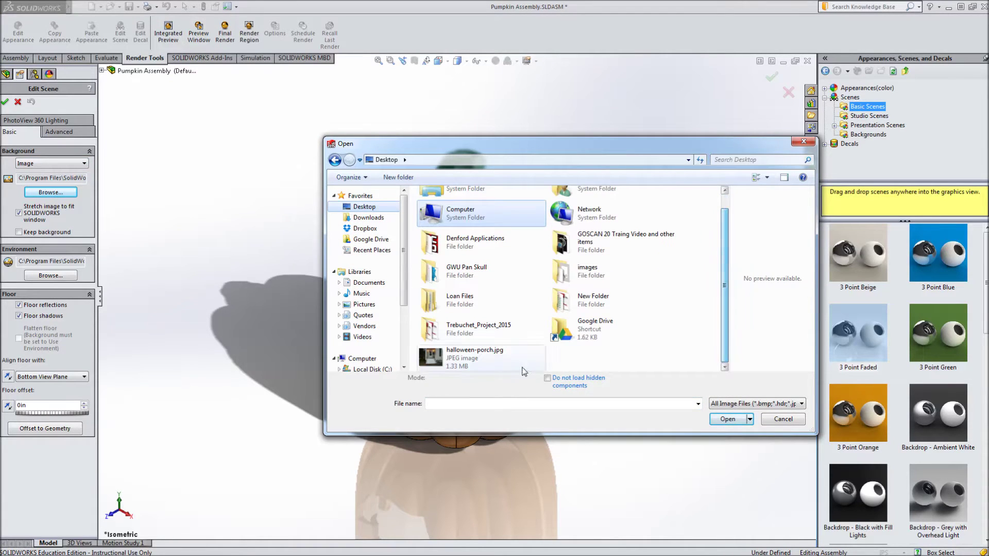
pyautogui.click(478, 361)
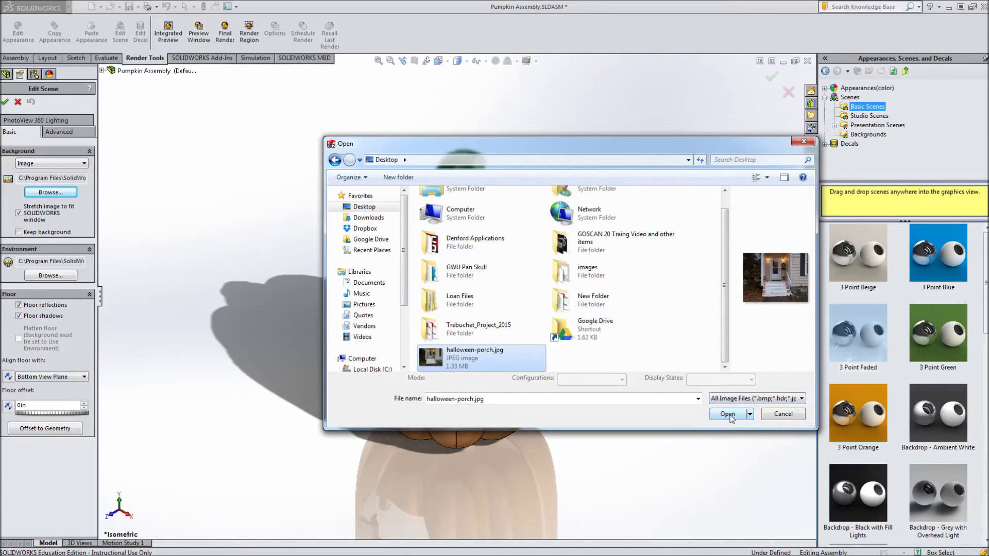
pyautogui.click(730, 415)
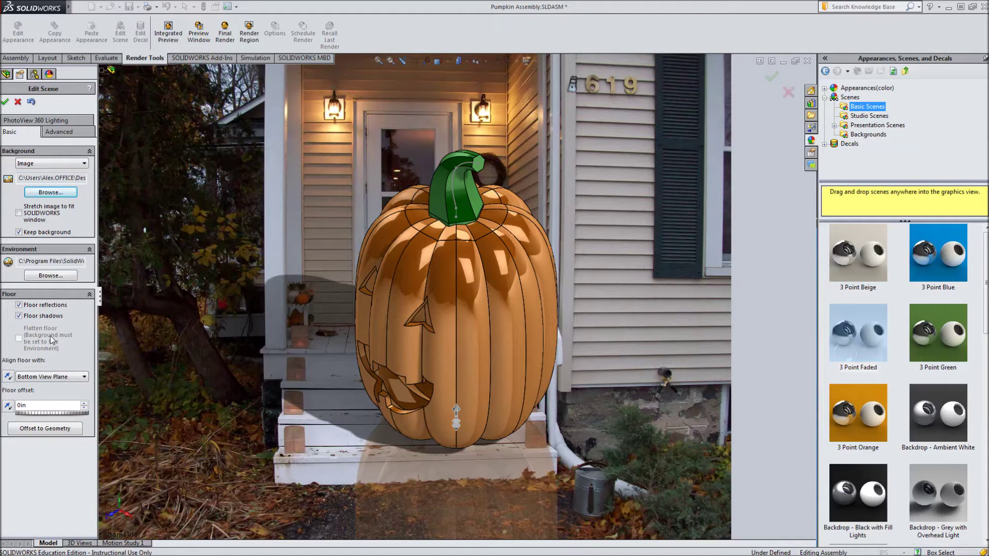
# Disable floor reflections while leaving floor shadows enabled, and accept the scene settings.
pyautogui.click(19, 306)
pyautogui.click(19, 316)
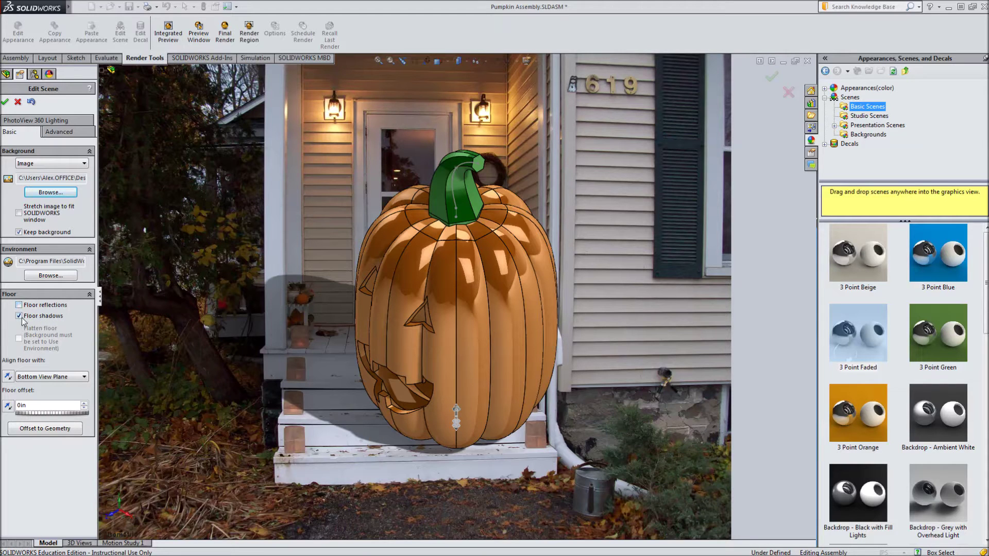
pyautogui.click(19, 316)
pyautogui.click(19, 316)
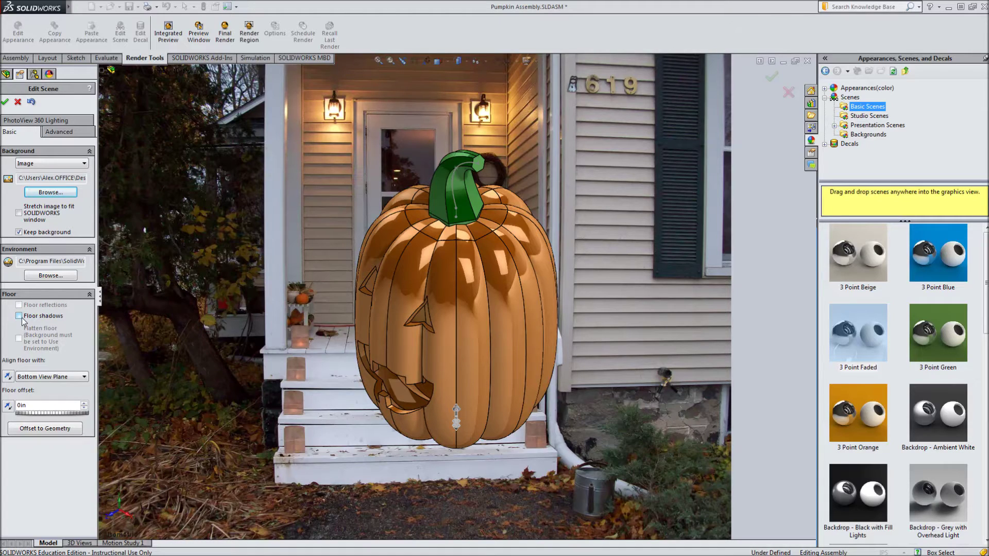
pyautogui.click(19, 316)
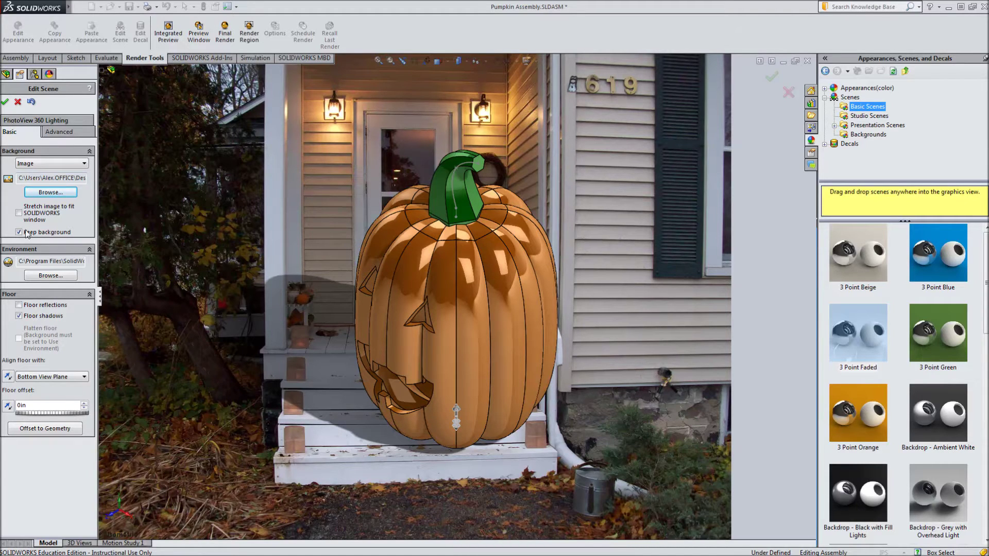
pyautogui.click(6, 102)
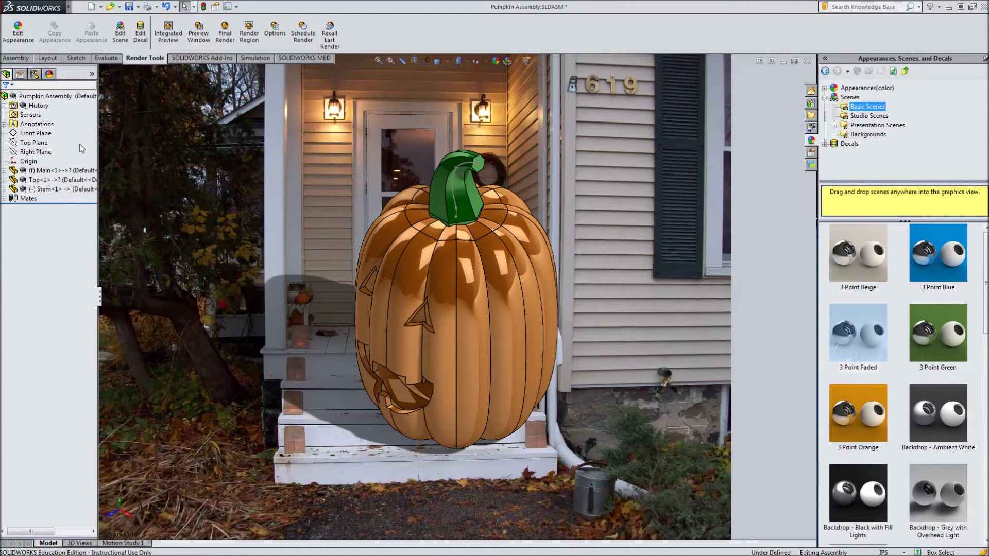
# Display the scene's lights and cameras, and expand the SOLIDWORKS lights to review the directional and PhotoView 360 lights.
pyautogui.click(49, 74)
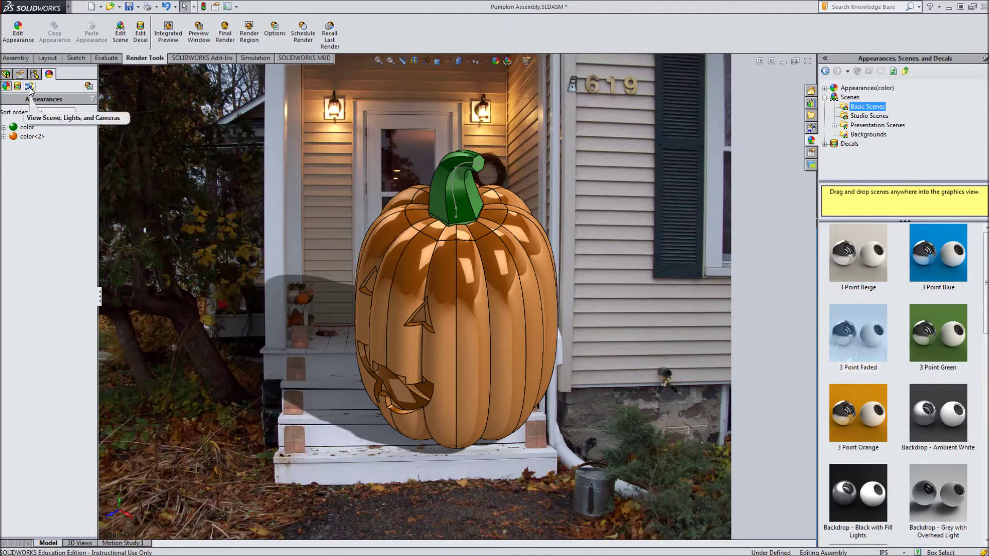
pyautogui.click(29, 87)
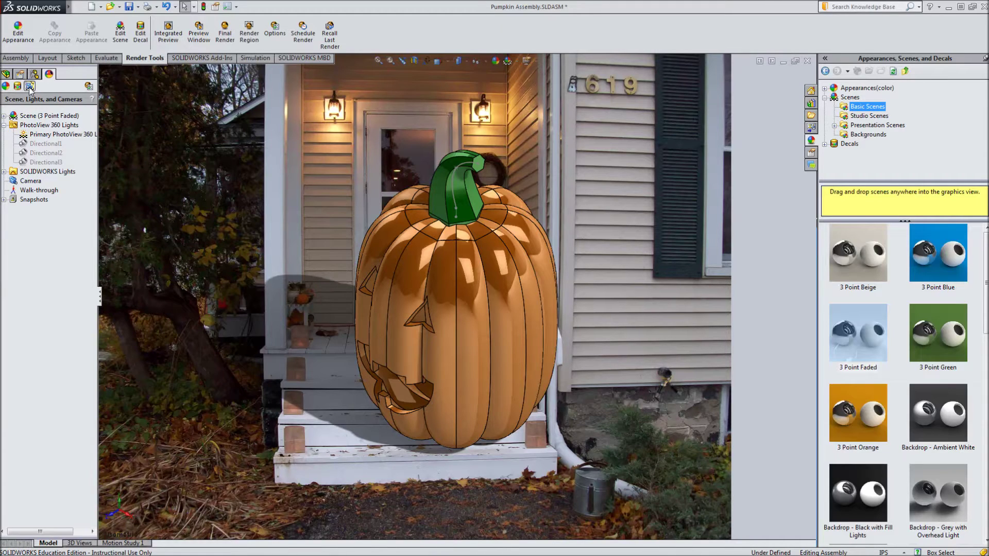
pyautogui.click(4, 172)
pyautogui.click(44, 191)
pyautogui.click(39, 200)
pyautogui.click(41, 209)
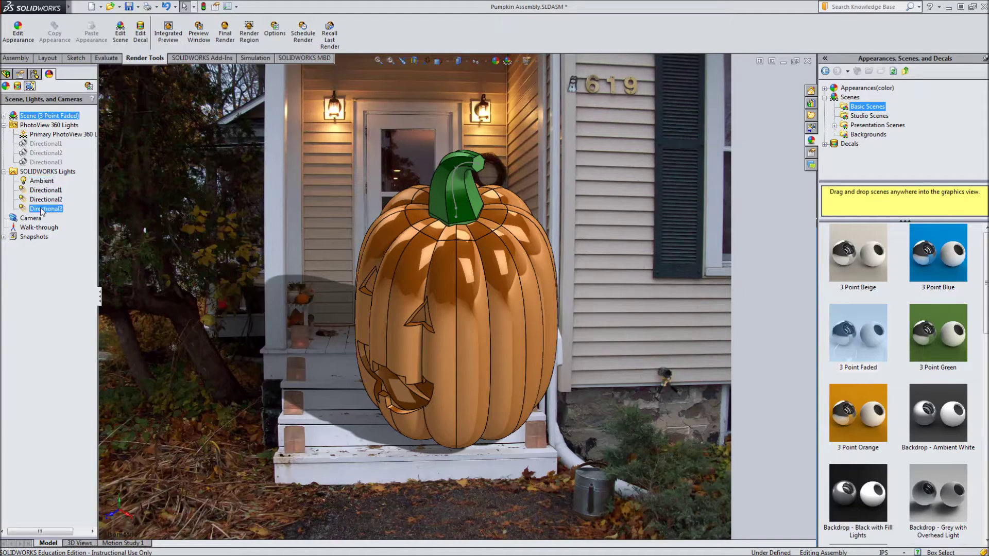
pyautogui.click(46, 126)
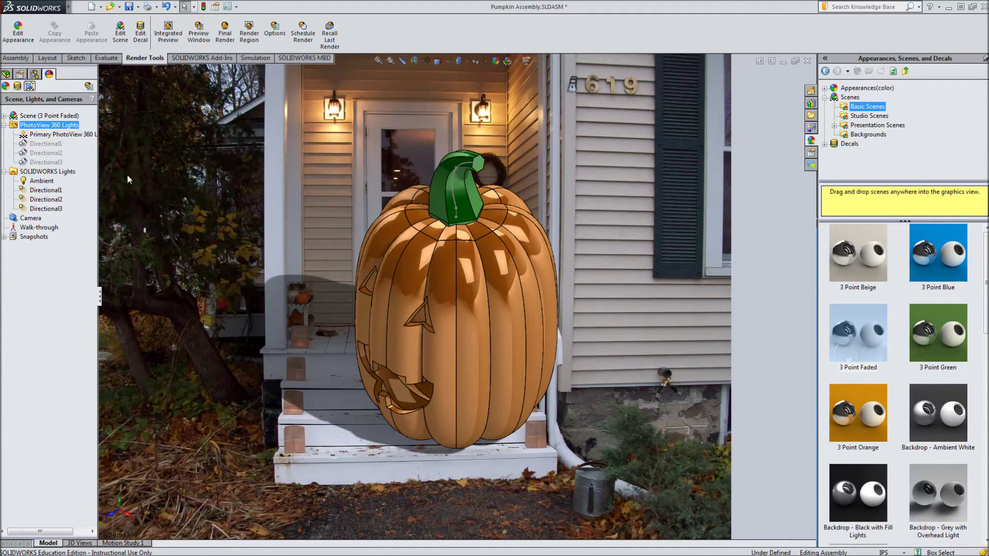
# Add a camera to the scene.
pyautogui.click(31, 218)
pyautogui.rightClick(35, 220)
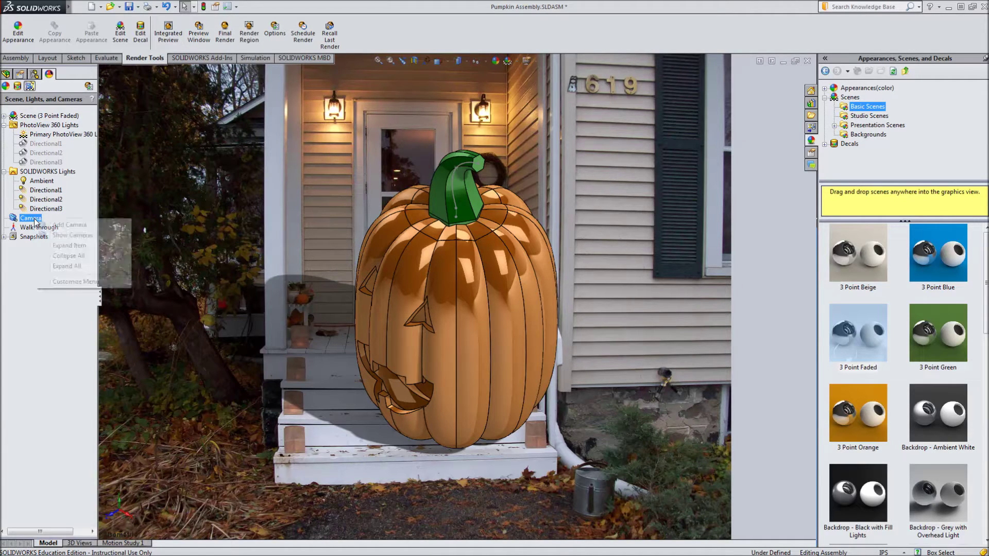
pyautogui.click(62, 225)
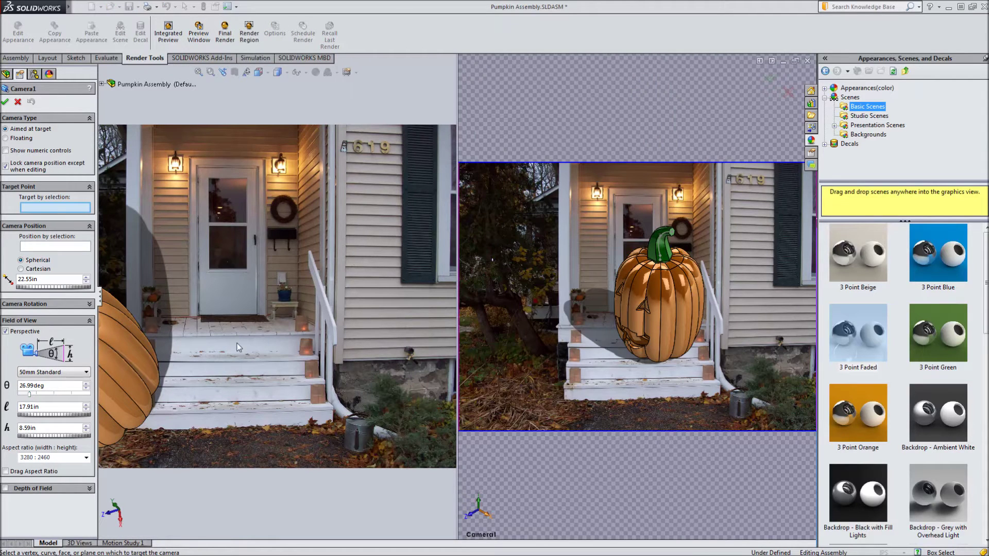
# Reposition the camera and its target so the pumpkin's carved face points forward, about 22.3 in from the target.
pyautogui.click(242, 348)
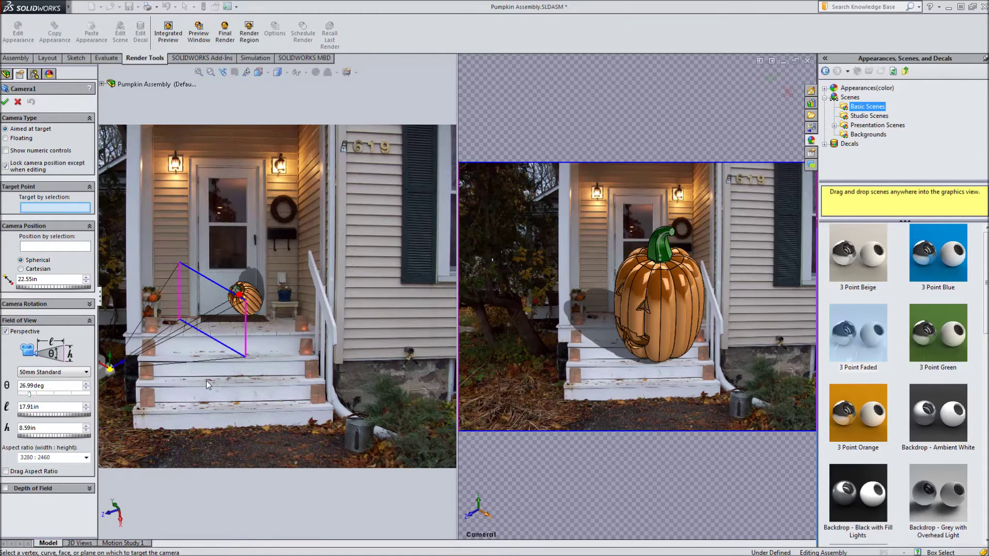
pyautogui.moveTo(197, 382); pyautogui.dragTo(282, 340, button='middle')
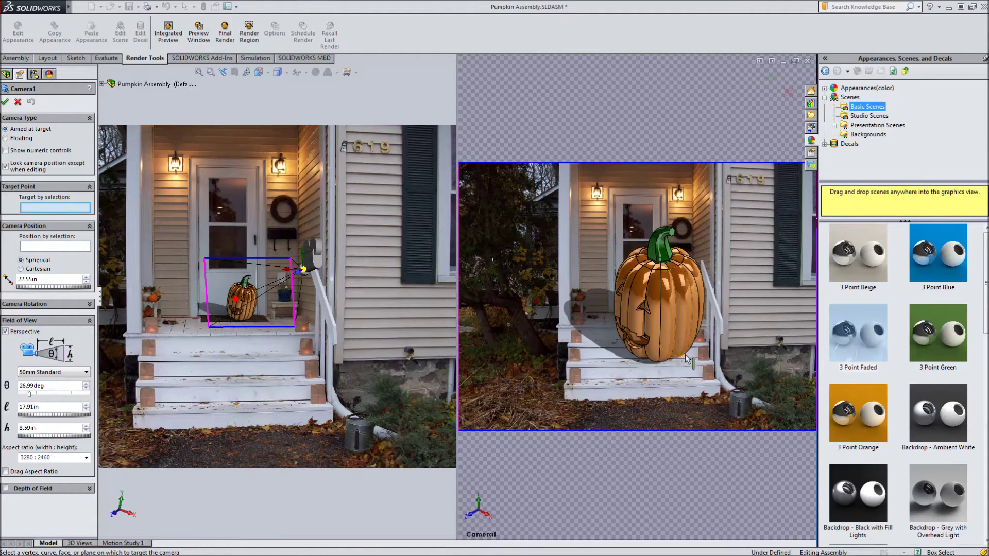
pyautogui.moveTo(690, 363); pyautogui.dragTo(624, 237, button='middle')
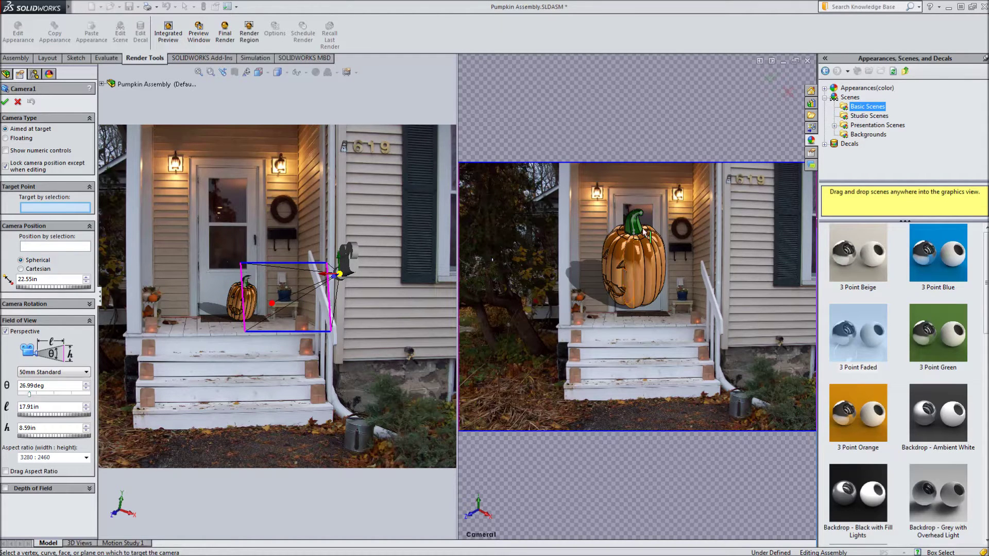
pyautogui.scroll(-3, 625, 330)
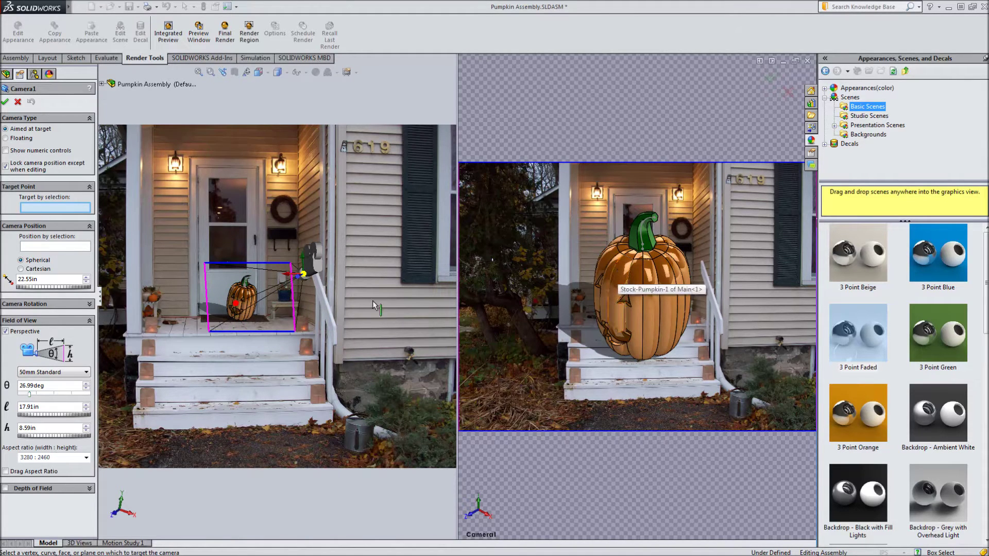
pyautogui.scroll(1, 612, 313)
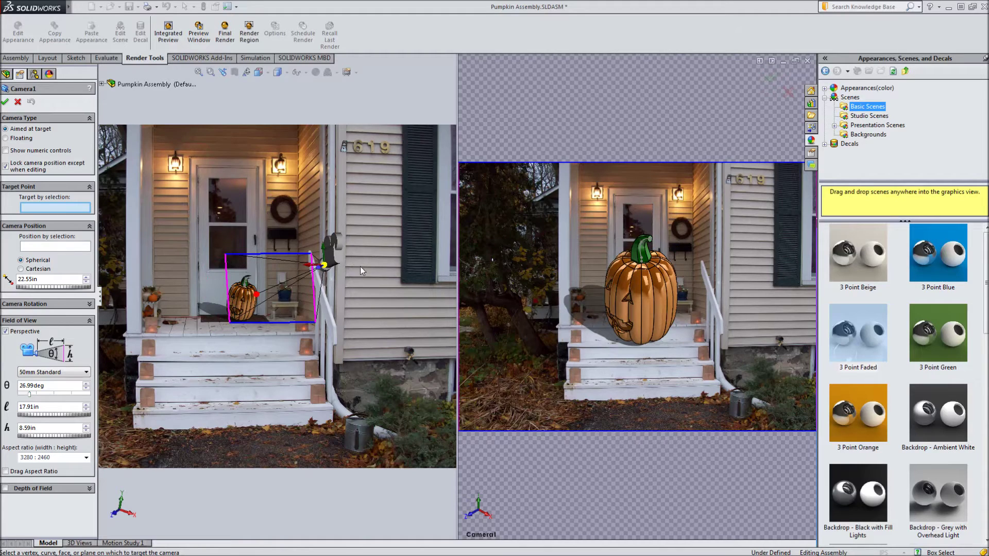
pyautogui.moveTo(326, 268); pyautogui.dragTo(316, 298)
pyautogui.moveTo(616, 323); pyautogui.dragTo(646, 323)
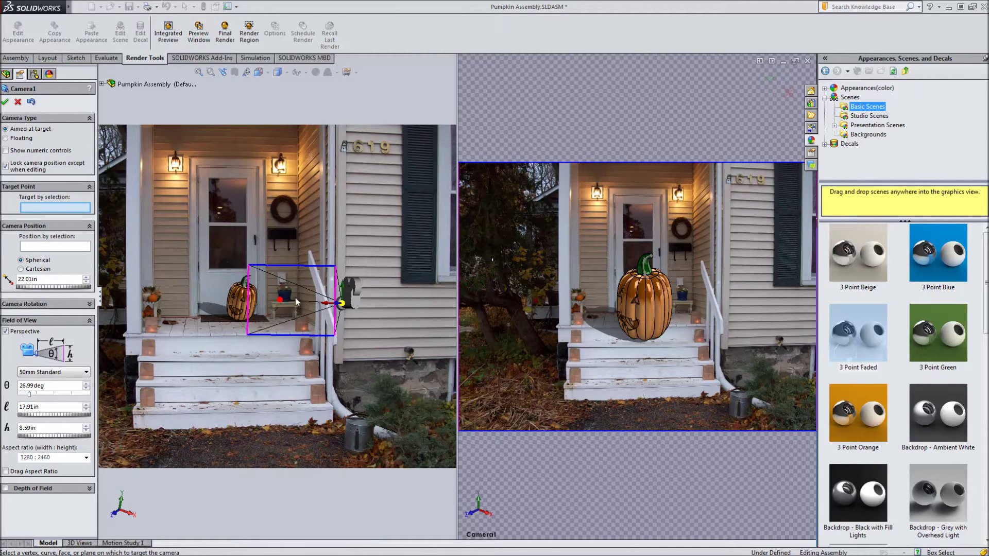
pyautogui.moveTo(277, 304)
pyautogui.mouseDown()
pyautogui.moveTo(242, 302)
pyautogui.moveTo(273, 302)
pyautogui.mouseUp()
pyautogui.moveTo(342, 303); pyautogui.dragTo(130, 305)
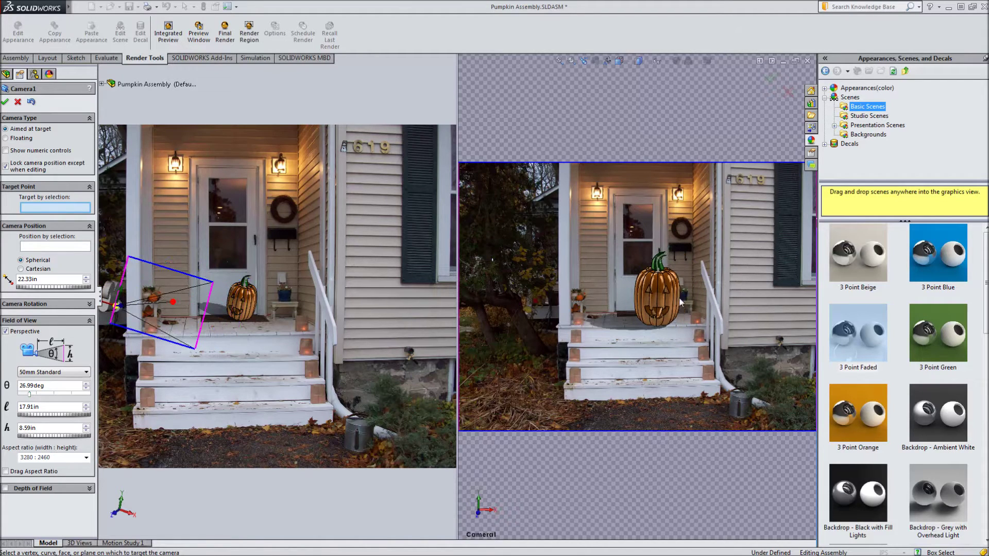
# Adjust the camera view so the pumpkin sits on the porch floor to the left of the front door, and accept the camera.
pyautogui.moveTo(693, 308)
pyautogui.mouseDown()
pyautogui.moveTo(697, 293)
pyautogui.moveTo(673, 289)
pyautogui.moveTo(701, 293)
pyautogui.mouseUp()
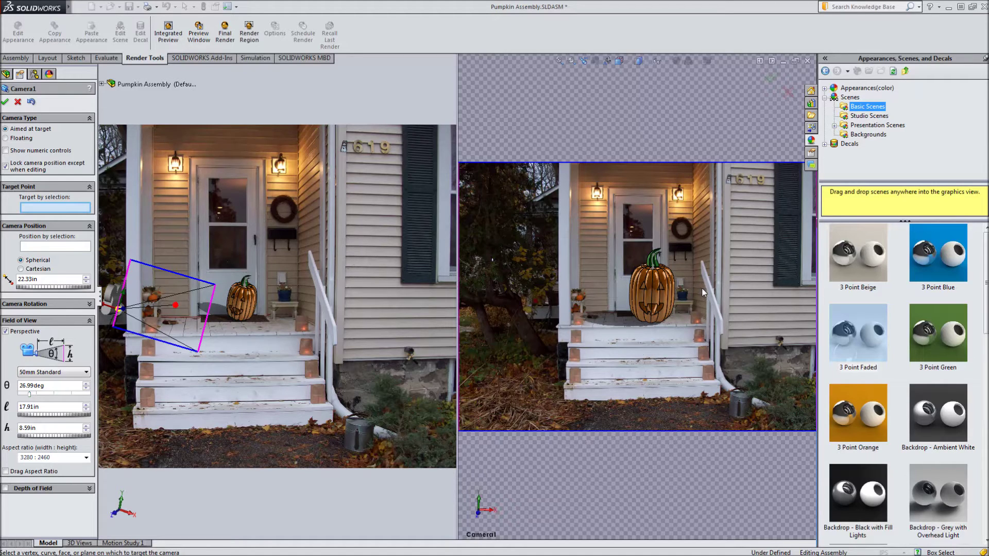
pyautogui.moveTo(703, 293)
pyautogui.mouseDown()
pyautogui.moveTo(641, 291)
pyautogui.moveTo(688, 291)
pyautogui.moveTo(659, 291)
pyautogui.moveTo(600, 319)
pyautogui.moveTo(615, 322)
pyautogui.moveTo(648, 292)
pyautogui.moveTo(624, 303)
pyautogui.mouseUp()
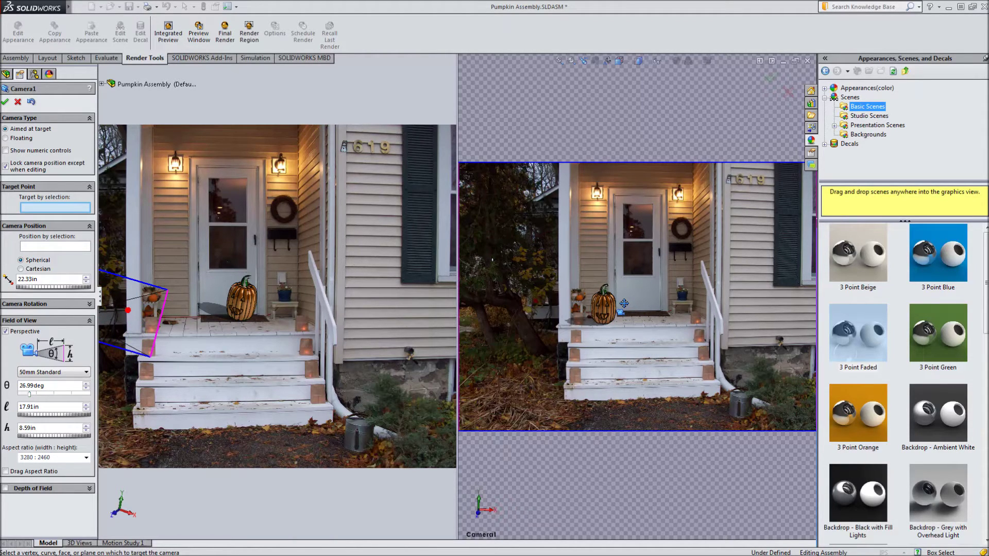
pyautogui.moveTo(633, 308); pyautogui.dragTo(631, 305)
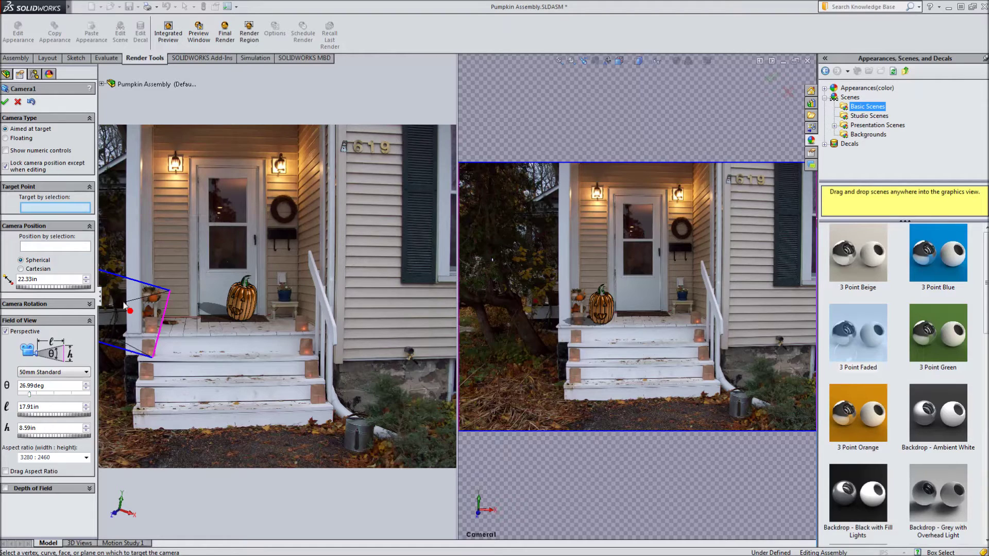
pyautogui.click(6, 101)
# Expand the scene's camera list and inspect the newly added camera.
pyautogui.click(5, 218)
pyautogui.click(37, 227)
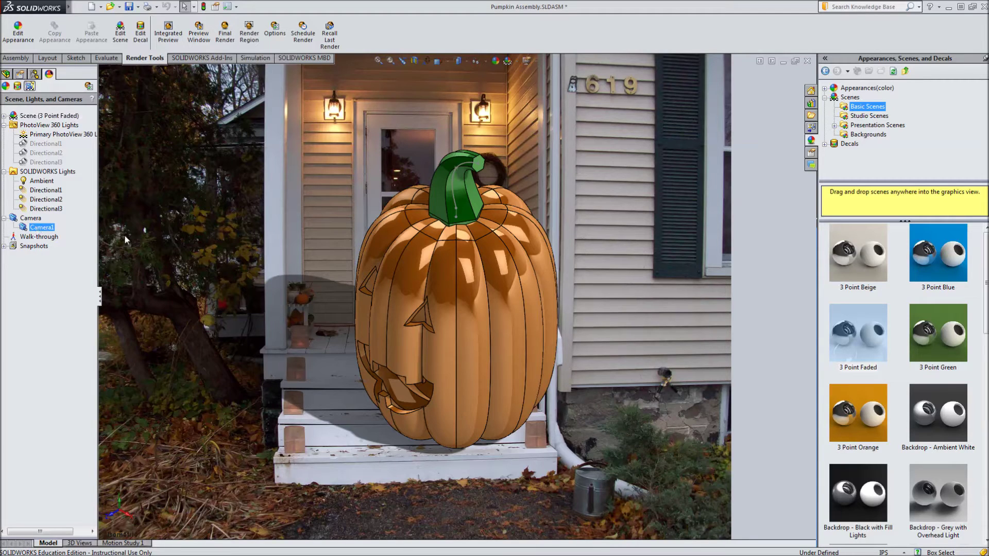
pyautogui.doubleClick(23, 227)
# Turn off the three directional lights and the ambient light in SOLIDWORKS.
pyautogui.click(47, 191)
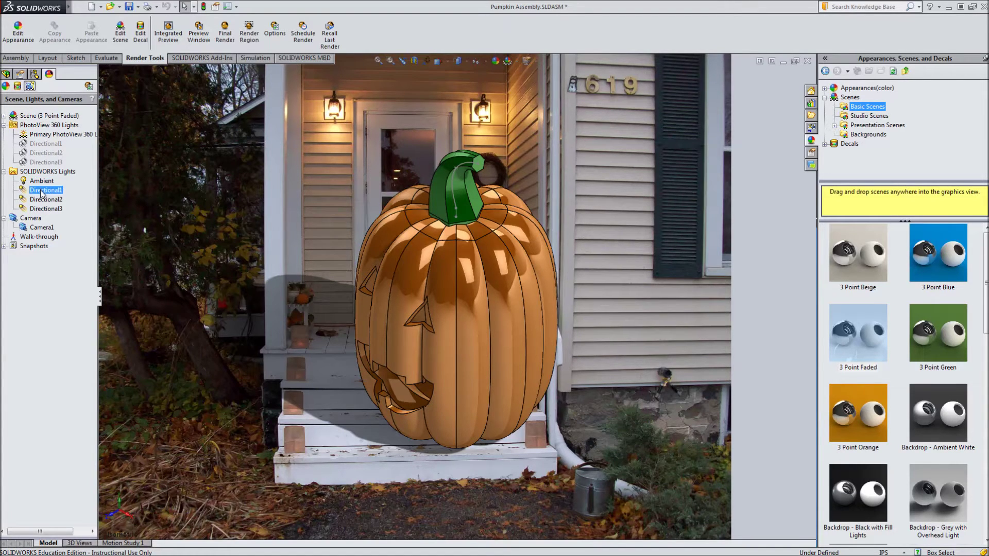
pyautogui.rightClick(45, 194)
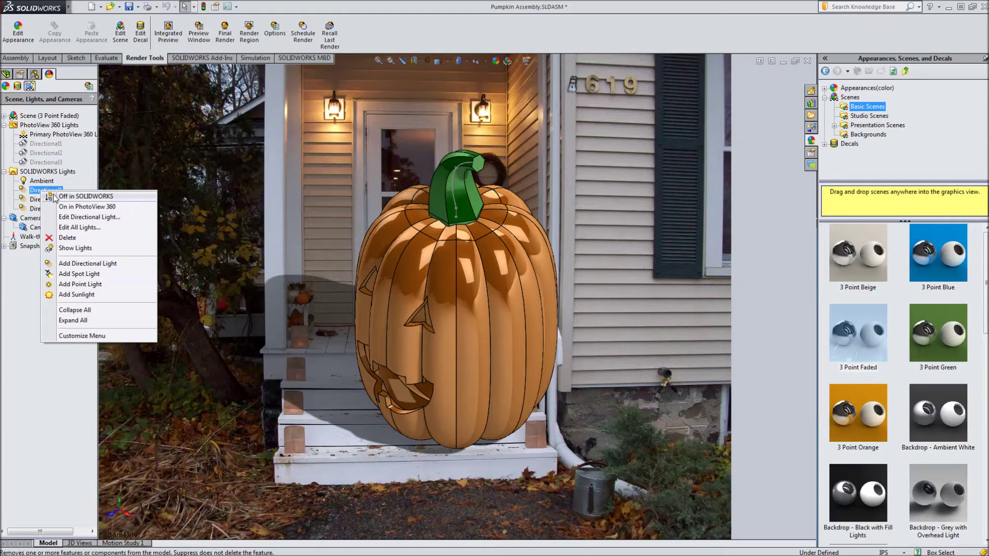
pyautogui.click(53, 196)
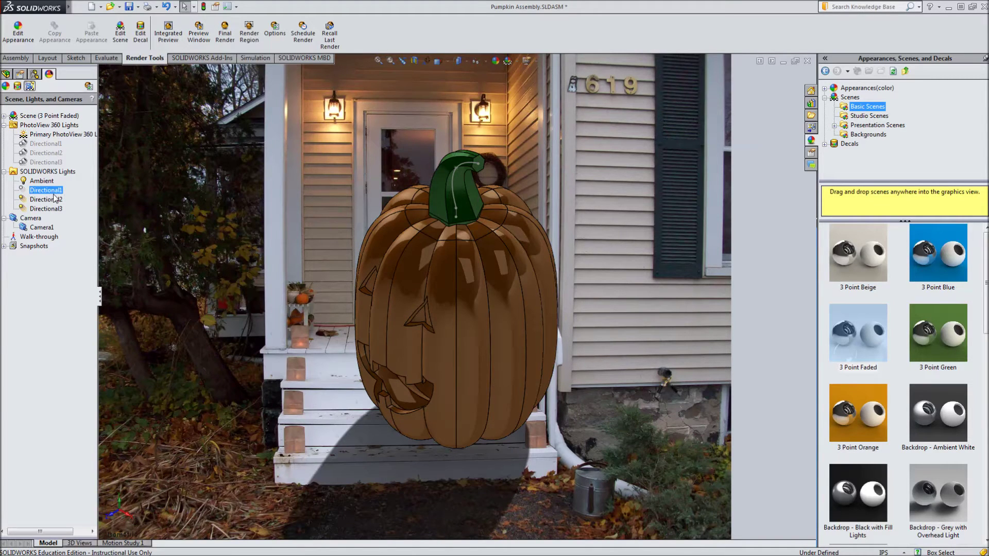
pyautogui.click(53, 200)
pyautogui.rightClick(52, 201)
pyautogui.click(63, 206)
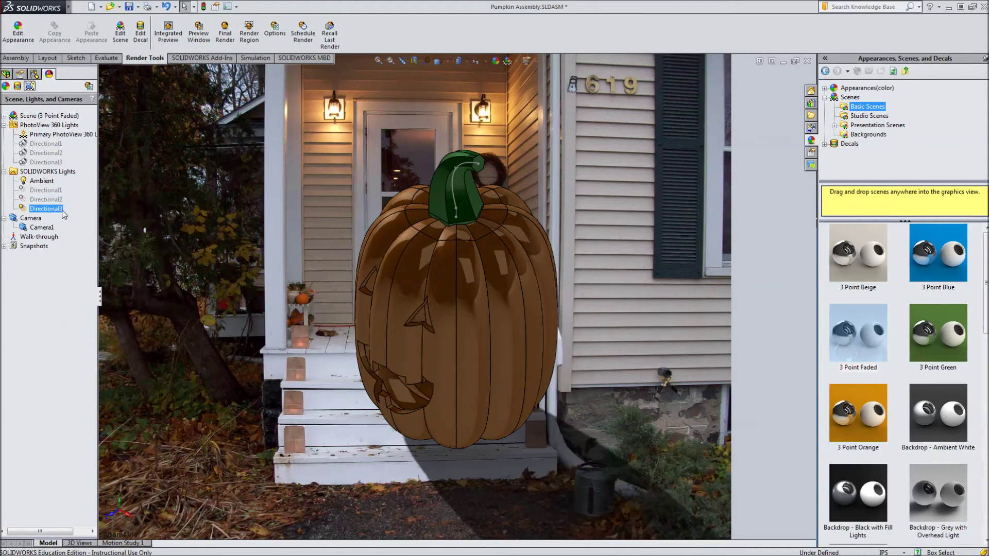
pyautogui.rightClick(51, 209)
pyautogui.click(53, 212)
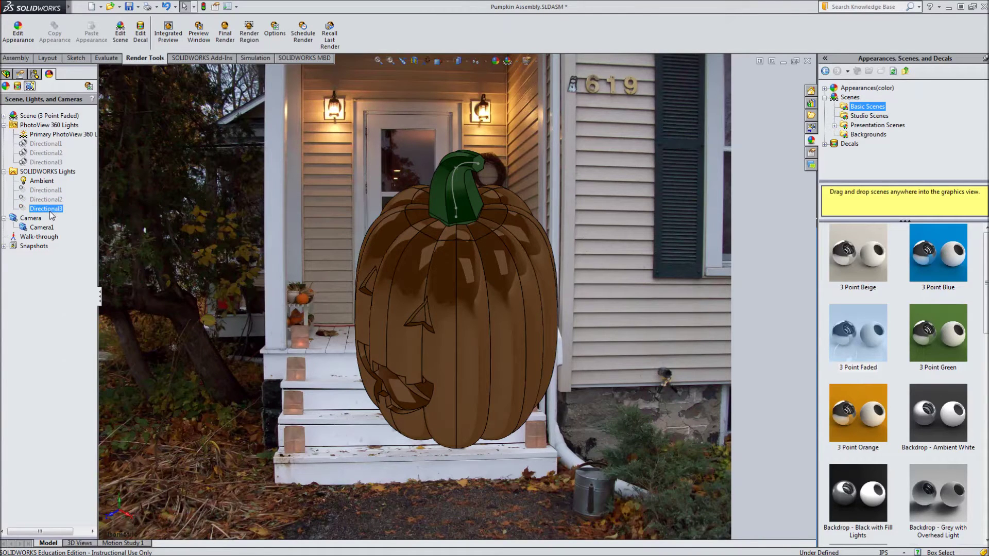
pyautogui.rightClick(44, 183)
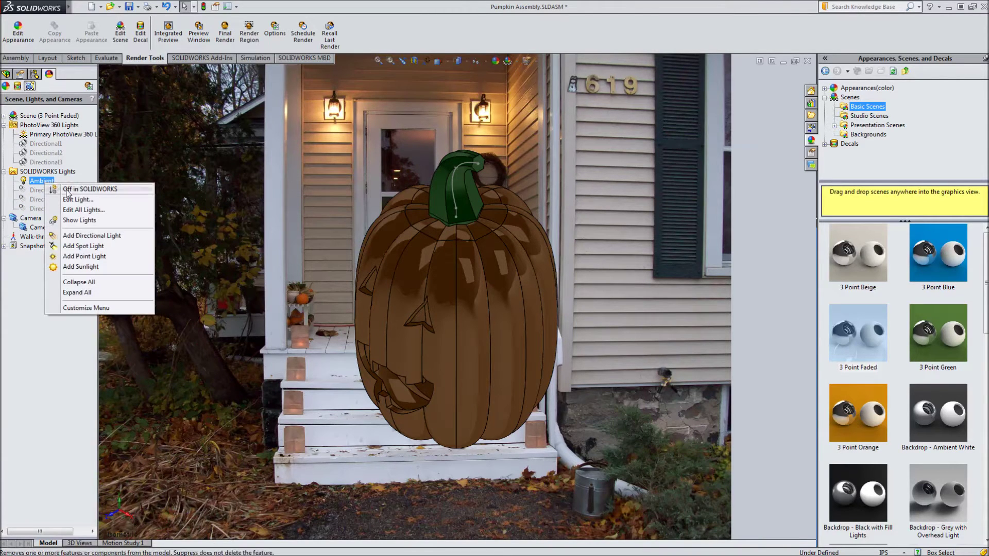
pyautogui.click(67, 190)
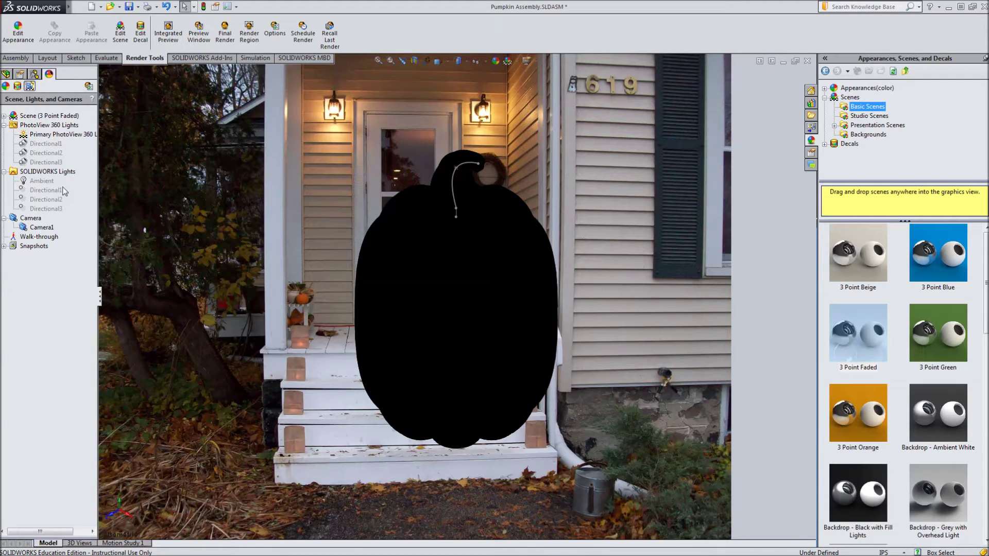
# Turn the ambient light and all three directional lights back on in SOLIDWORKS.
pyautogui.rightClick(52, 184)
pyautogui.click(68, 190)
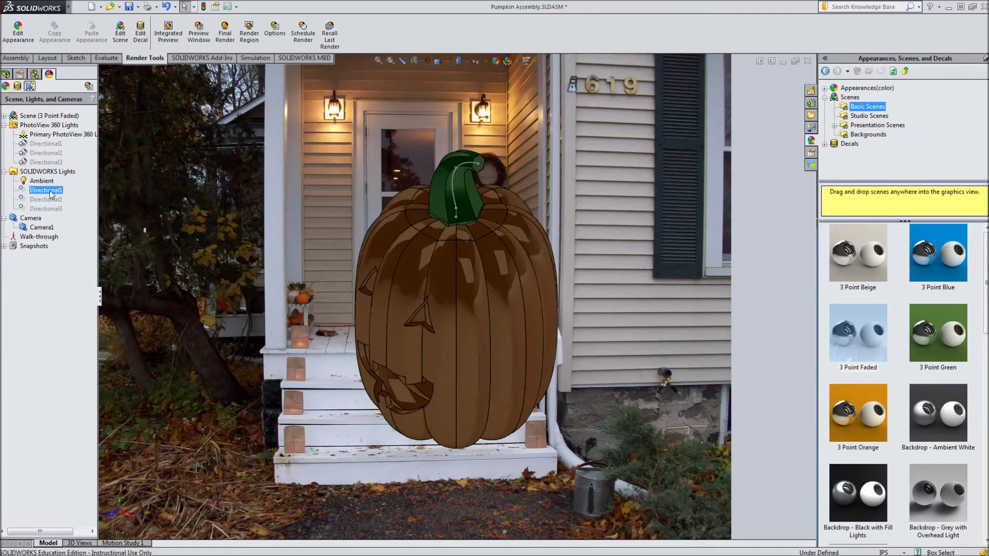
pyautogui.click(48, 200)
pyautogui.rightClick(48, 200)
pyautogui.rightClick(49, 190)
pyautogui.click(60, 197)
pyautogui.rightClick(48, 200)
pyautogui.click(61, 206)
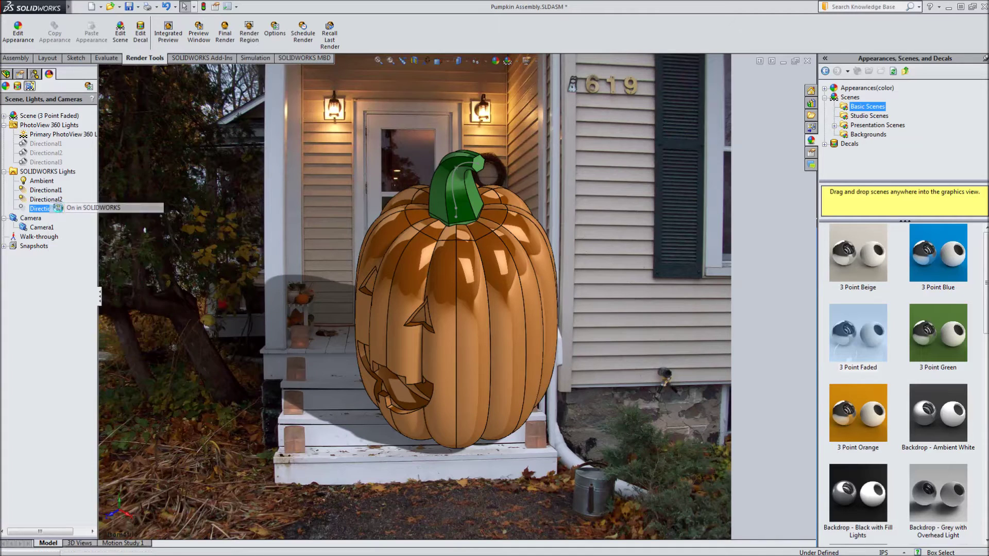
pyautogui.click(51, 209)
pyautogui.rightClick(52, 208)
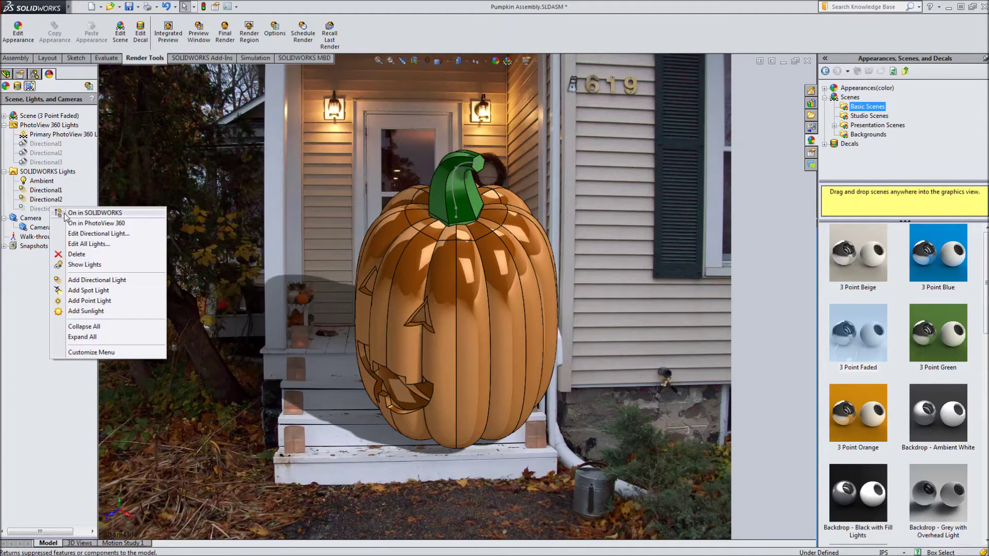
pyautogui.click(65, 214)
# Open the primary PhotoView 360 lighting for editing and set the background brightness to 1.90 w/srm^2.
pyautogui.click(54, 145)
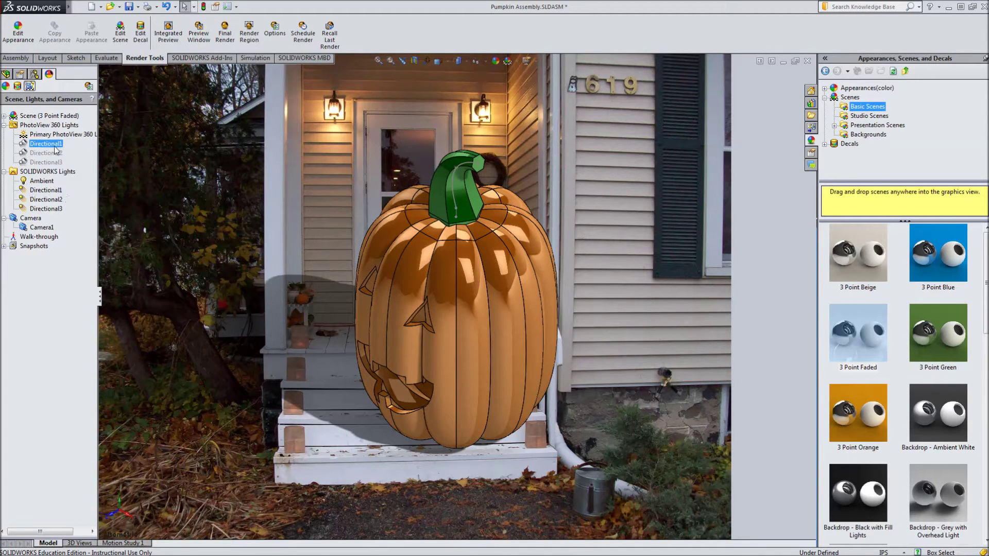
pyautogui.click(52, 135)
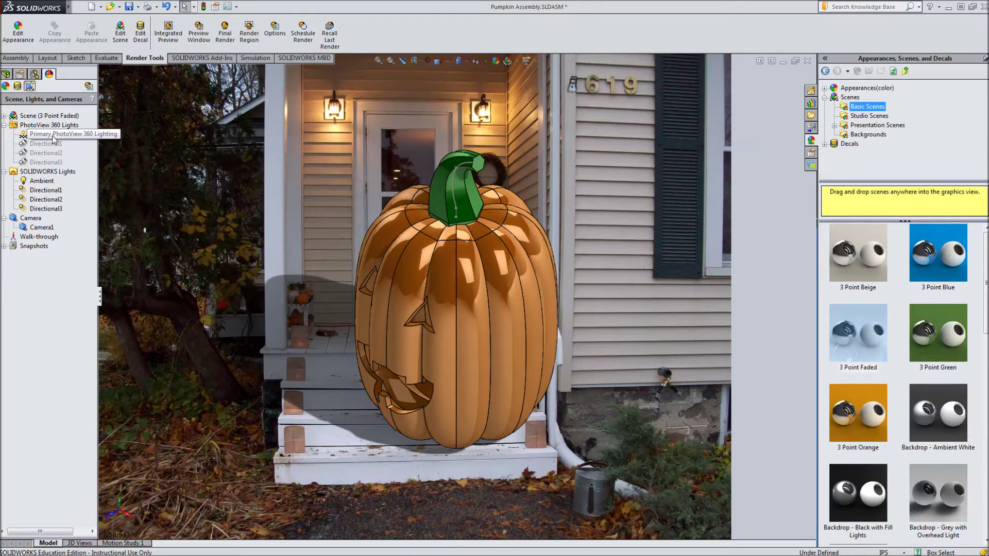
pyautogui.rightClick(53, 137)
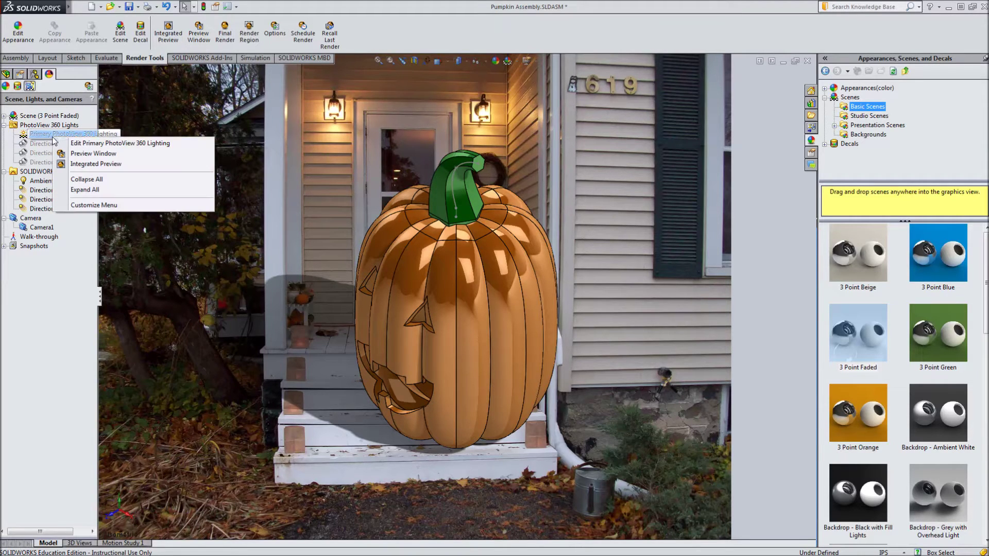
pyautogui.click(67, 144)
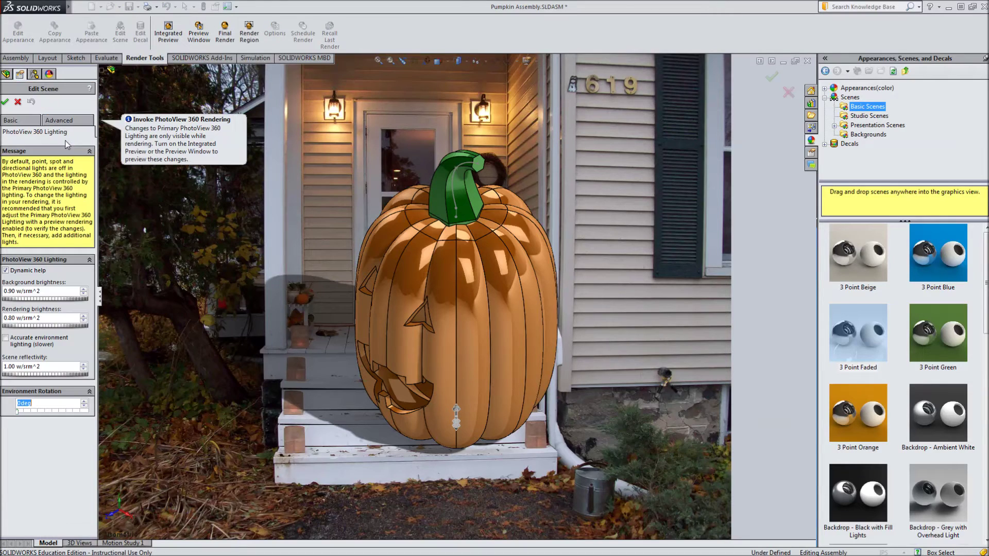
pyautogui.click(35, 299)
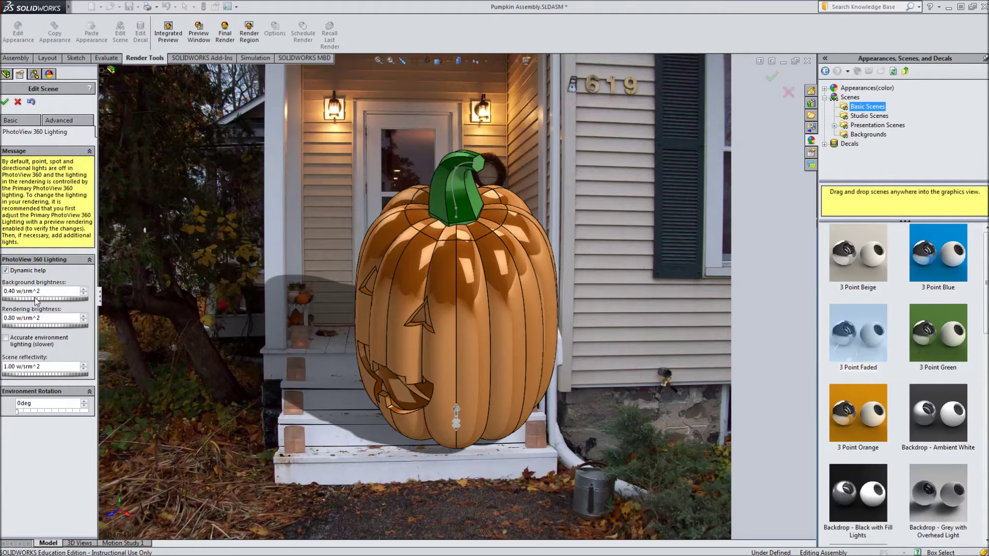
pyautogui.click(29, 299)
pyautogui.click(29, 299)
pyautogui.scroll(-2, 38, 294)
pyautogui.click(37, 294)
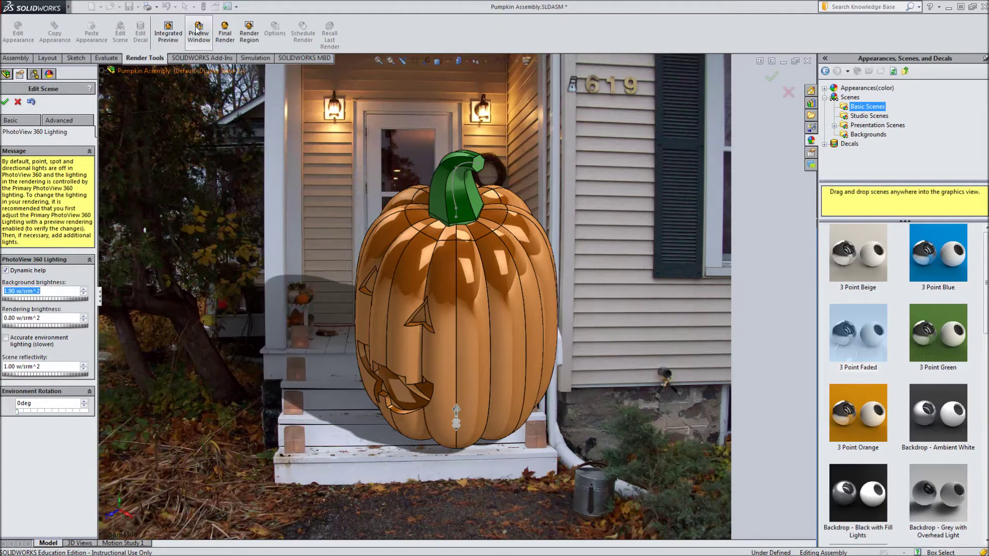
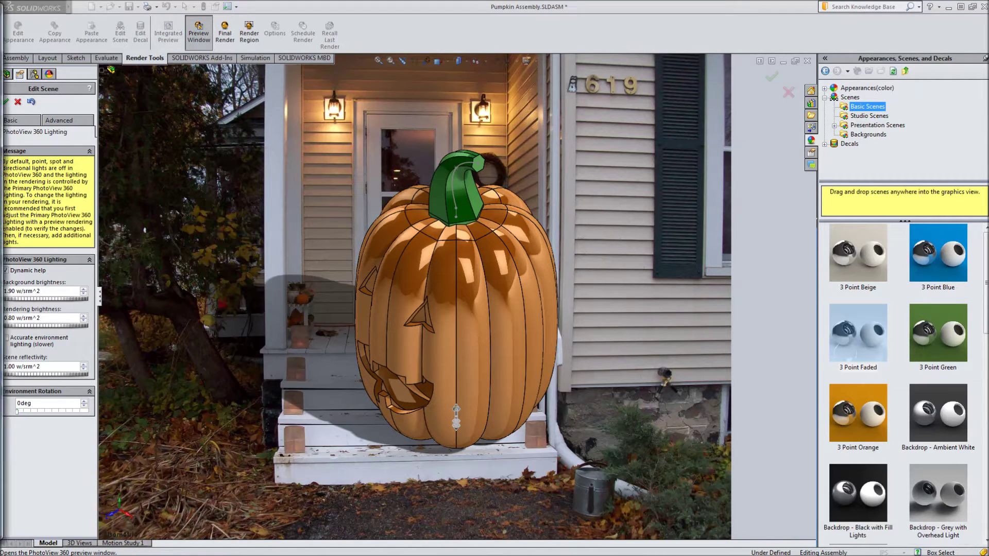
# Open the PhotoView 360 preview window, shrink it and place it beside the pumpkin so the lighting settings stay accessible.
pyautogui.click(198, 33)
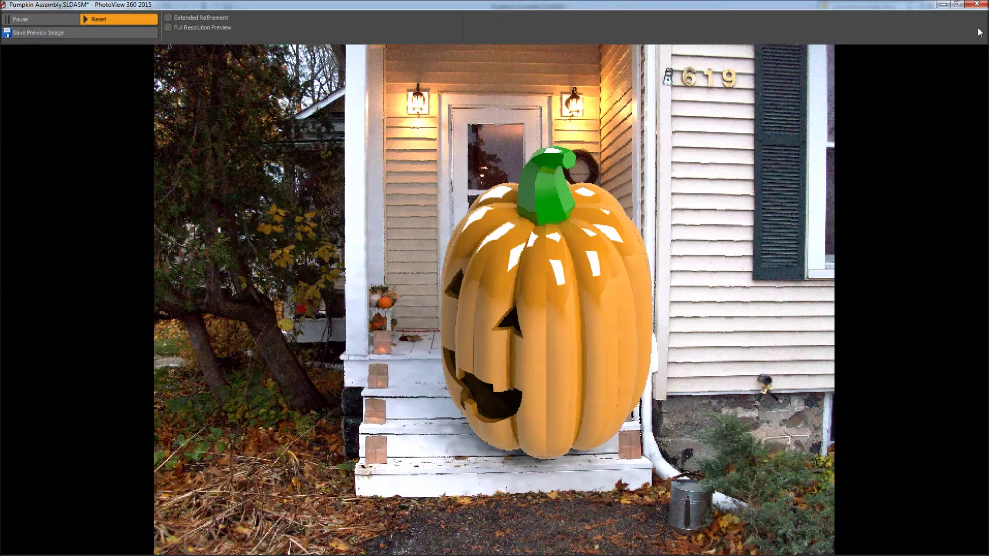
pyautogui.click(957, 4)
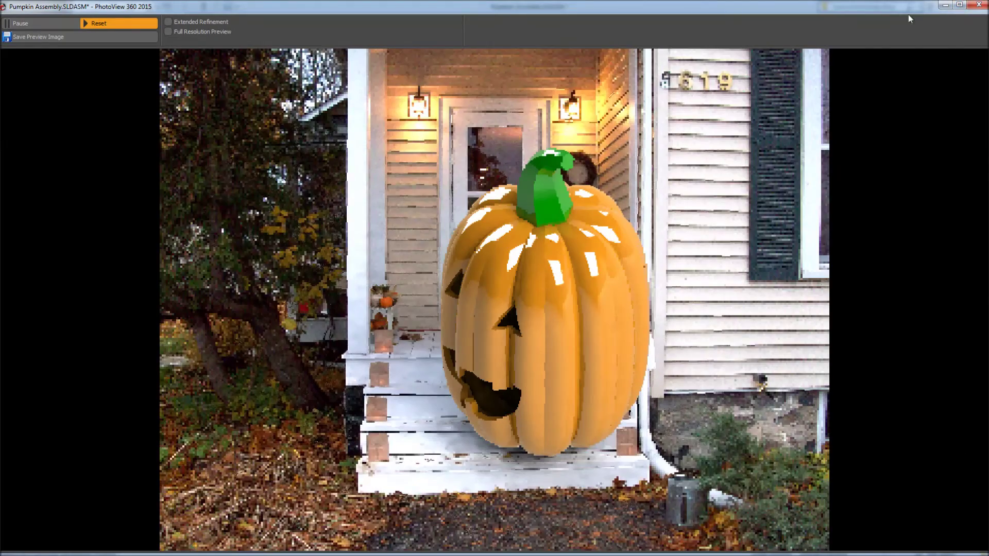
pyautogui.doubleClick(905, 10)
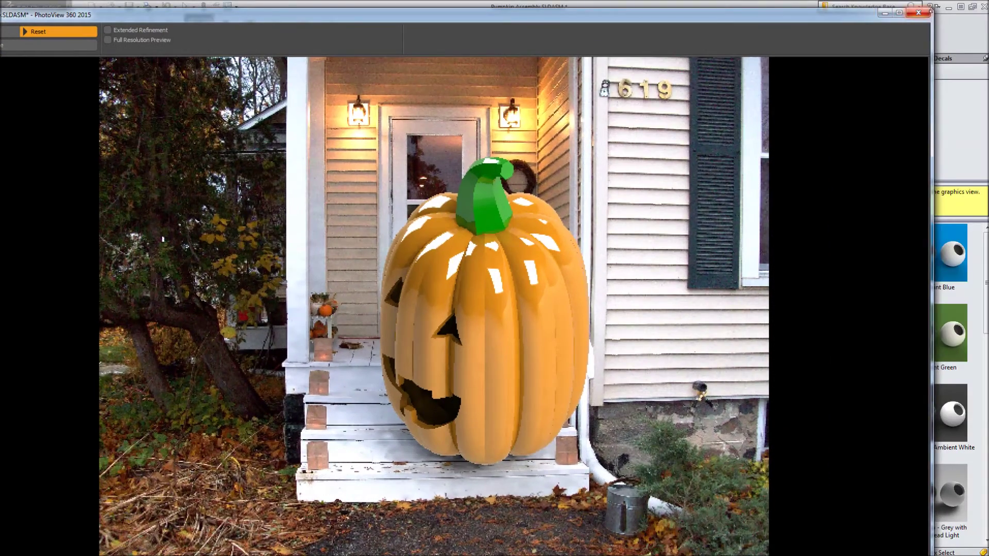
pyautogui.moveTo(931, 10); pyautogui.dragTo(305, 268)
pyautogui.moveTo(208, 277); pyautogui.dragTo(839, 88)
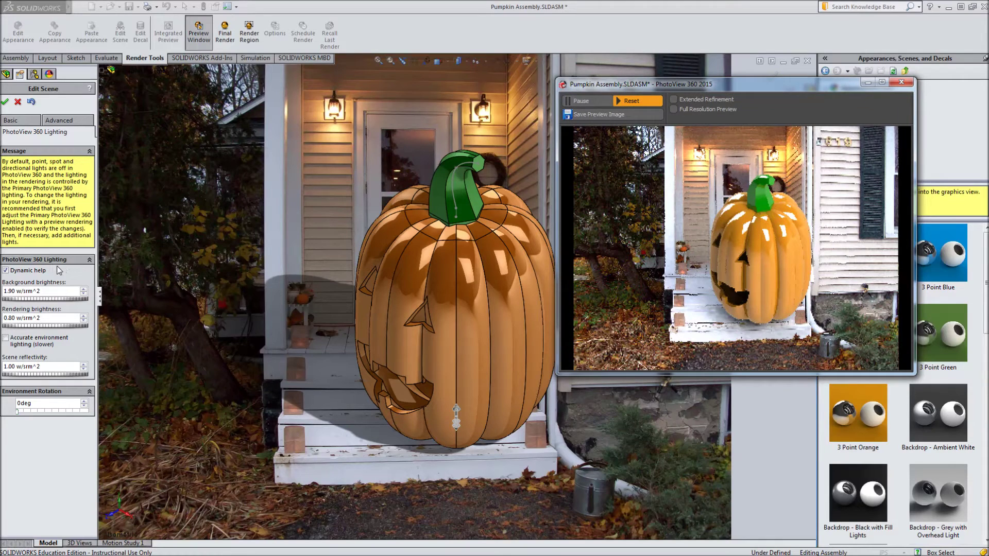
# Set the background brightness to 1.30 w/srm^2 and the rendering brightness to 0.40 w/srm^2.
pyautogui.moveTo(42, 299); pyautogui.dragTo(15, 308)
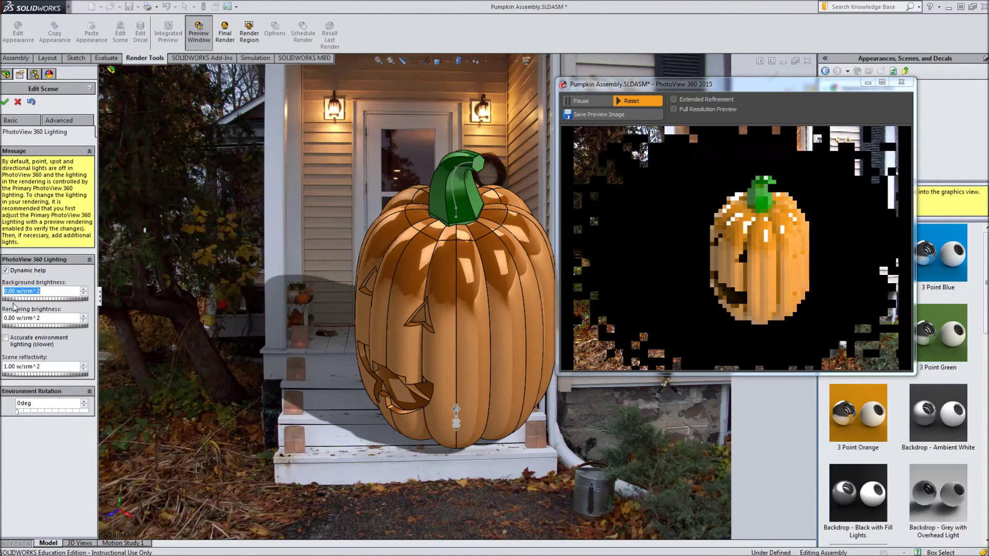
pyautogui.moveTo(20, 304); pyautogui.dragTo(56, 304)
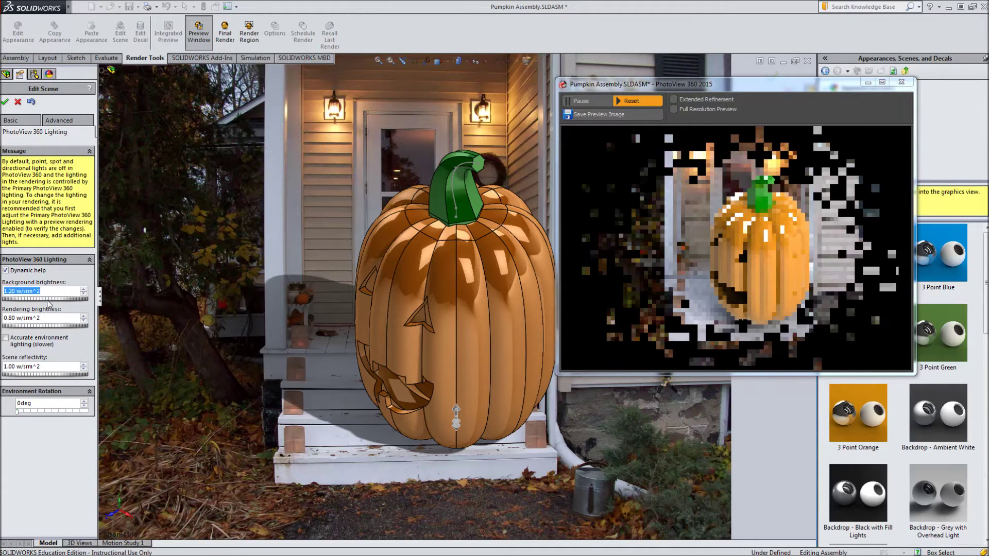
pyautogui.click(83, 290)
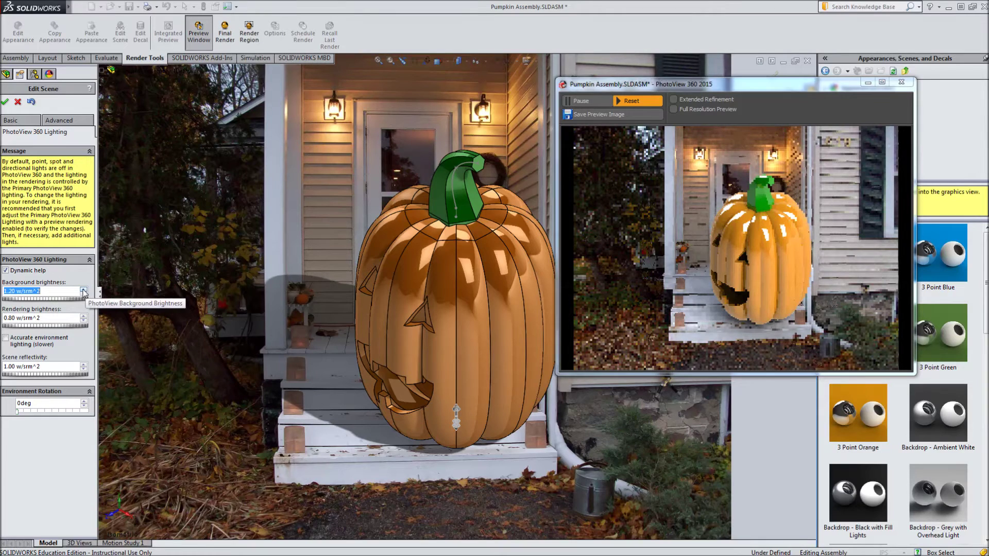
pyautogui.click(84, 320)
pyautogui.click(84, 321)
pyautogui.click(83, 321)
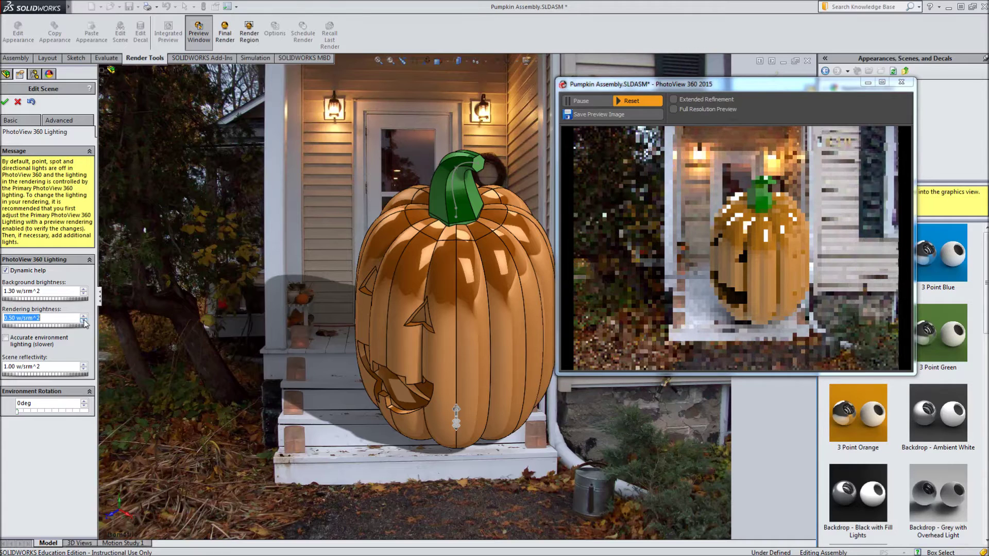
pyautogui.click(84, 321)
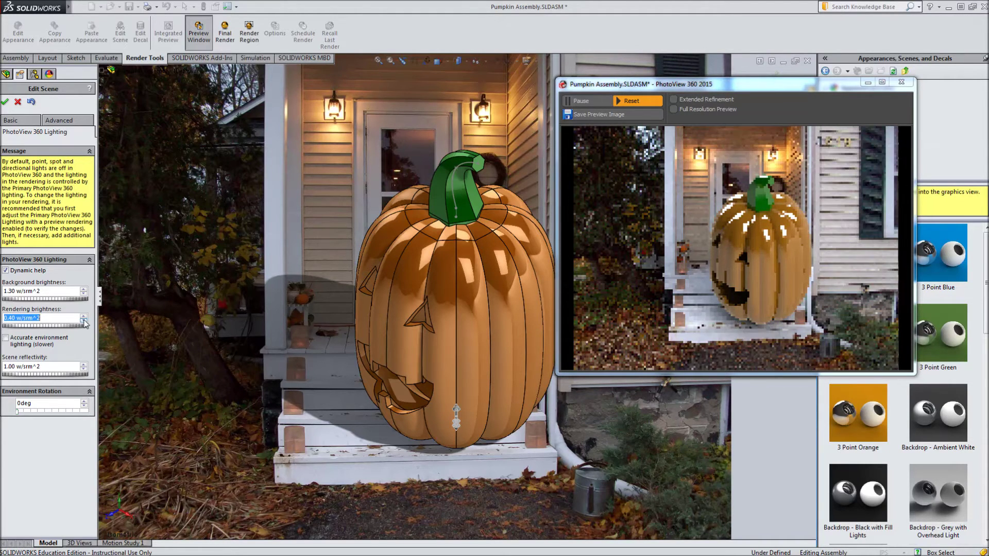
# Set the scene reflectivity to 0.20 w/srm^2, then close the preview and accept the PhotoView 360 lighting.
pyautogui.click(83, 370)
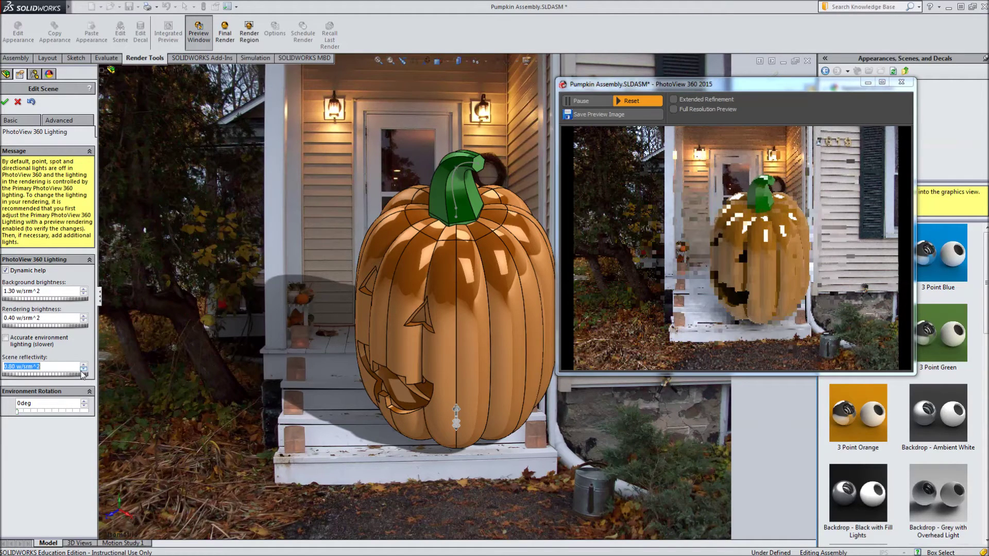
pyautogui.click(82, 371)
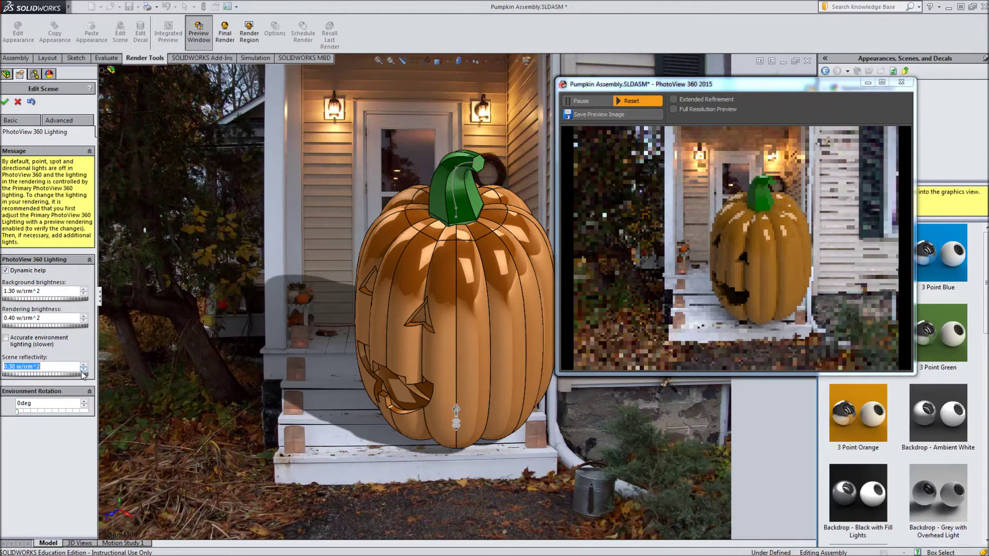
pyautogui.click(83, 371)
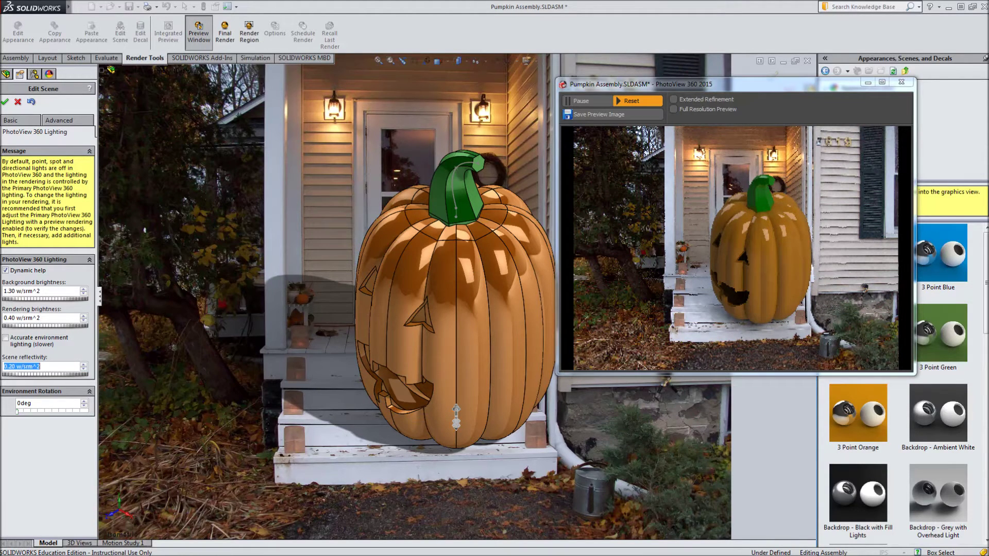
pyautogui.click(902, 84)
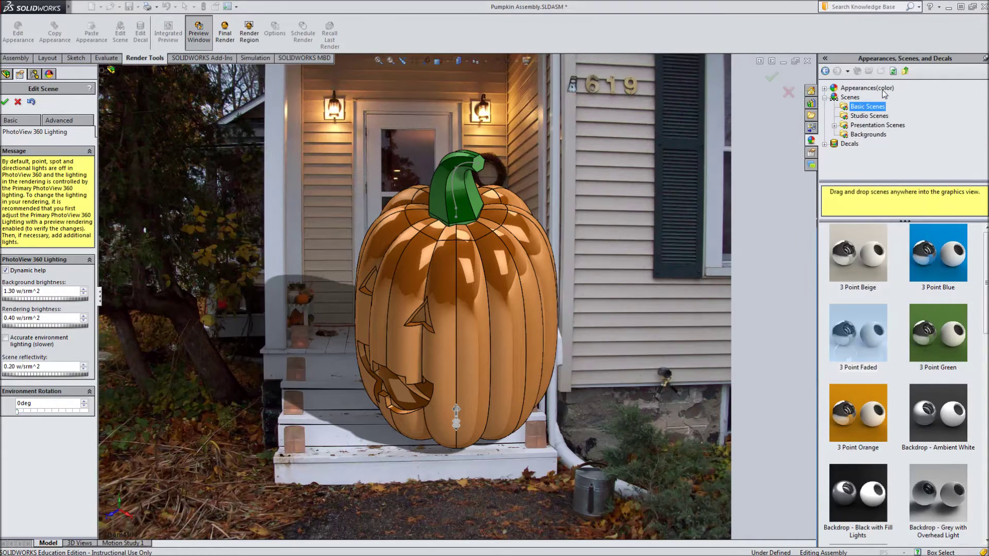
pyautogui.click(5, 103)
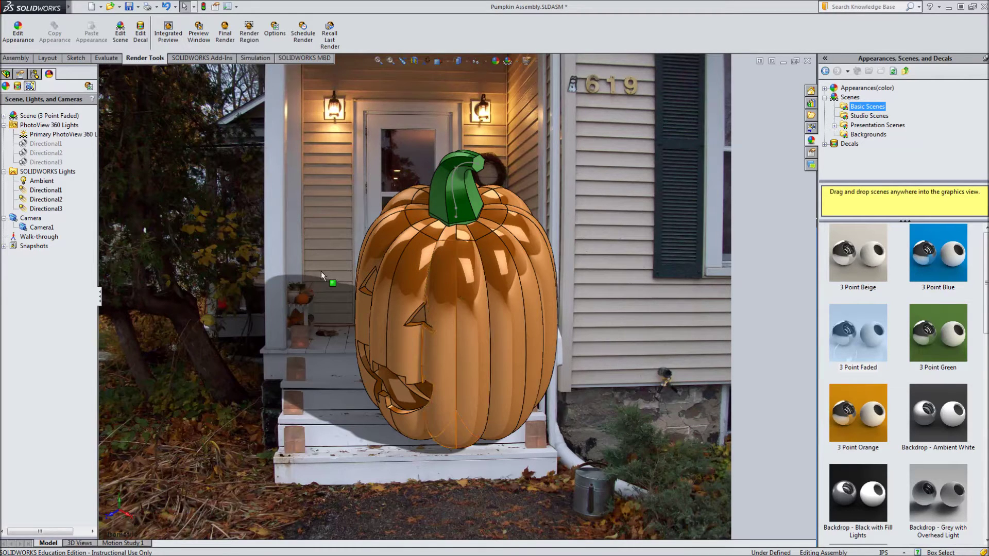
# Add a spot light to the SOLIDWORKS lights and move its source above the pumpkin, to about X 10.18, Y 40.78, Z -11.58 in.
pyautogui.rightClick(52, 127)
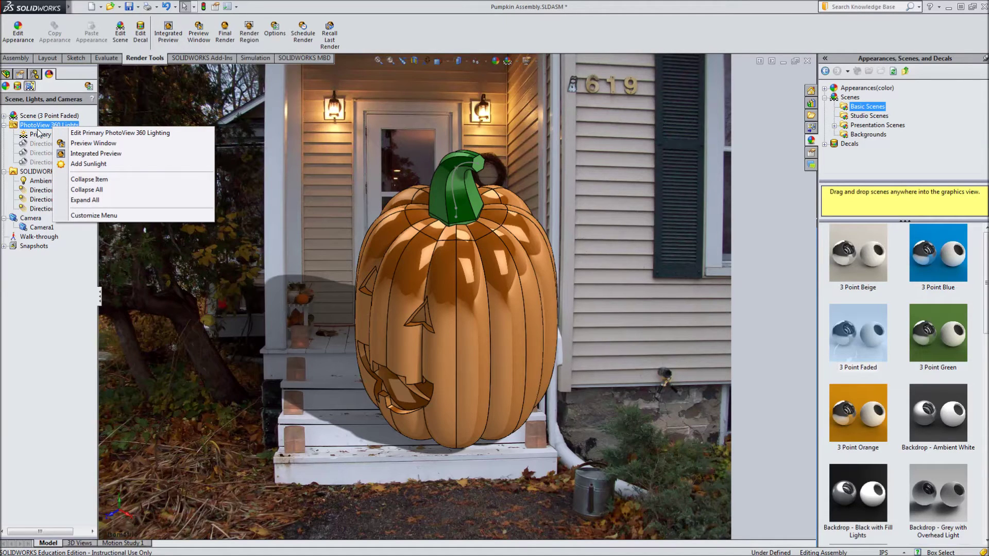
pyautogui.rightClick(37, 174)
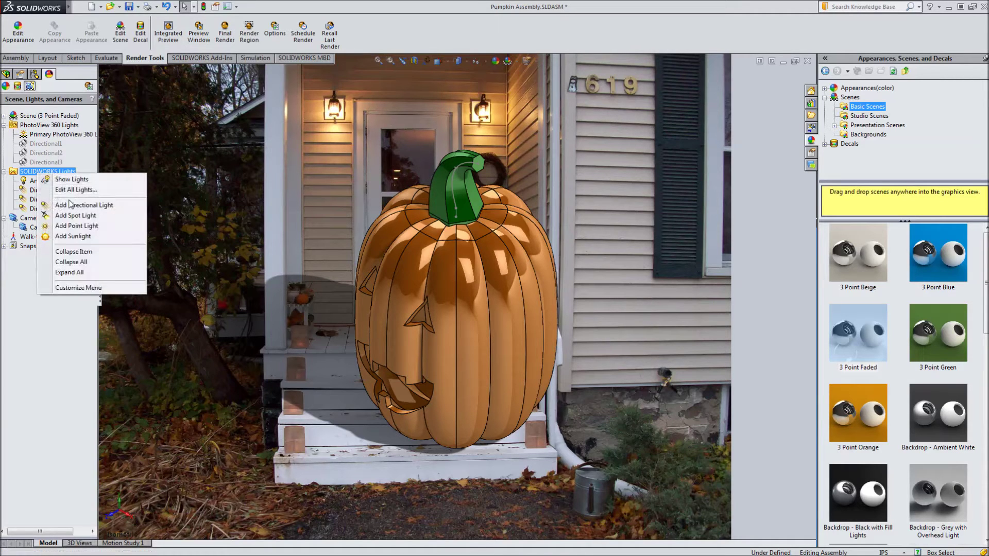
pyautogui.click(74, 217)
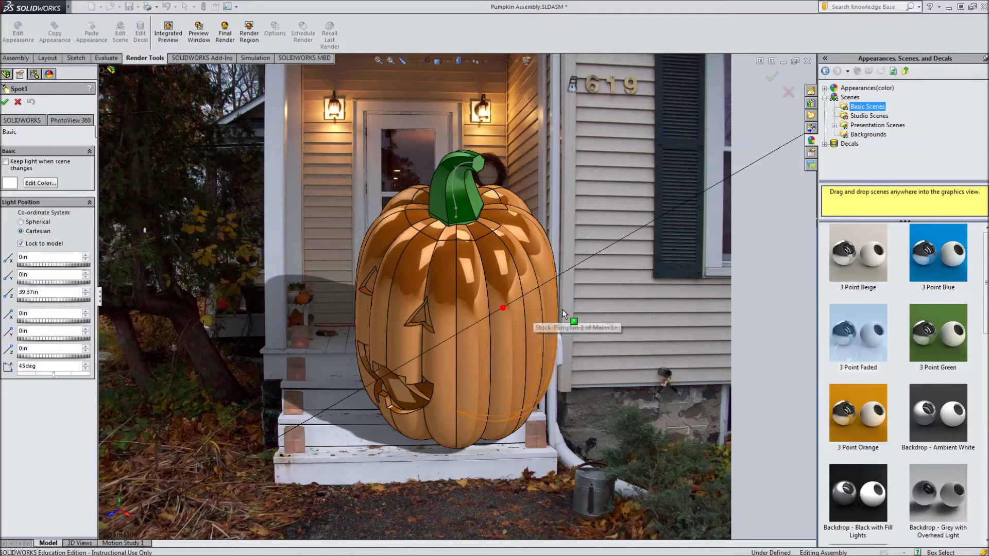
pyautogui.scroll(4, 564, 311)
pyautogui.scroll(3, 561, 320)
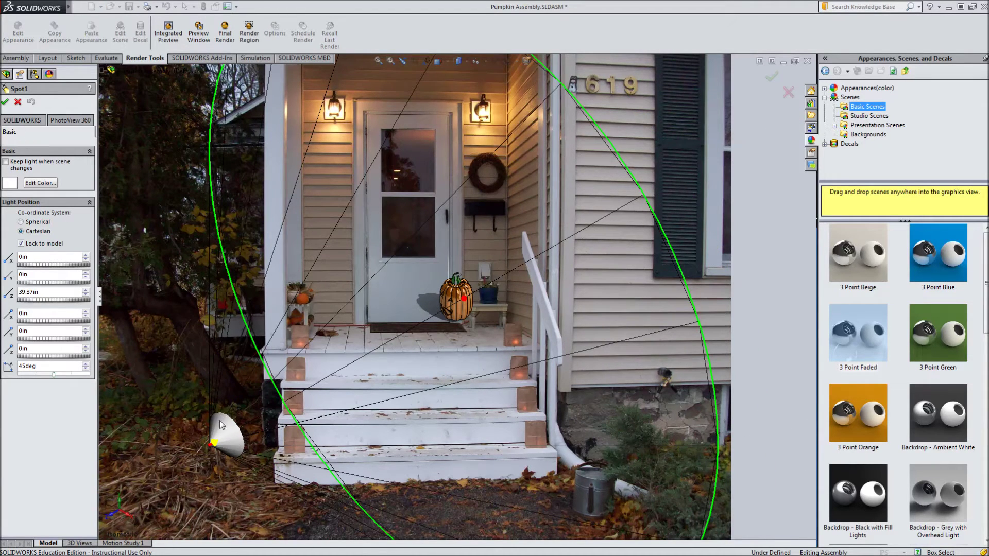
pyautogui.scroll(2, 388, 373)
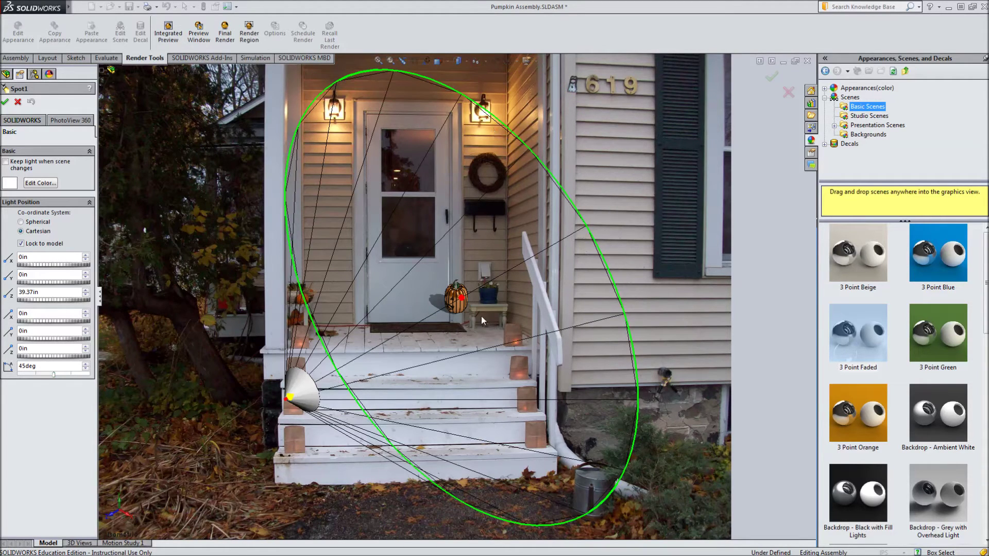
pyautogui.moveTo(292, 402); pyautogui.dragTo(561, 86)
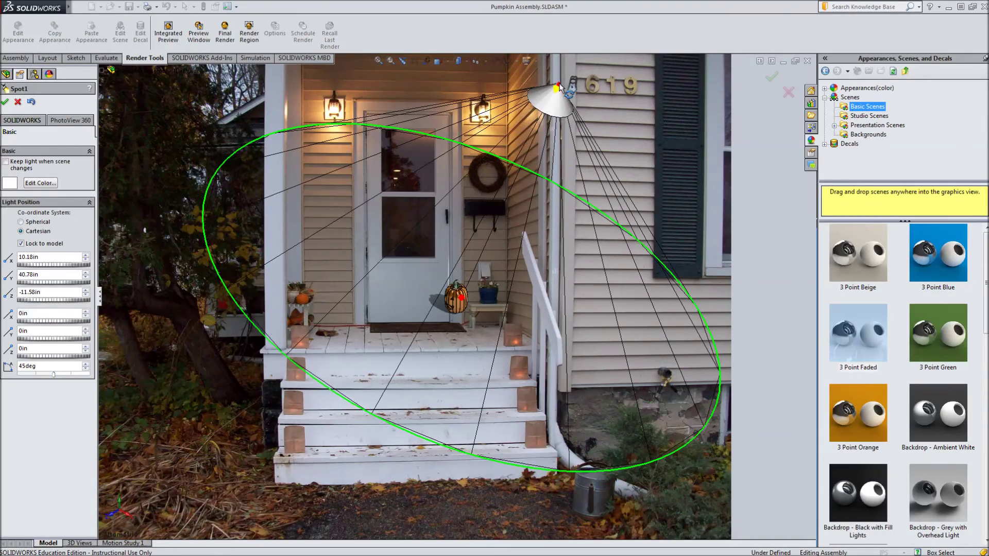
# Move the spot light's target near the pumpkin, to about X 1.08, Y 8.47, Z 1.31 in.
pyautogui.moveTo(500, 246); pyautogui.dragTo(400, 163, button='middle')
pyautogui.moveTo(487, 451); pyautogui.dragTo(502, 410)
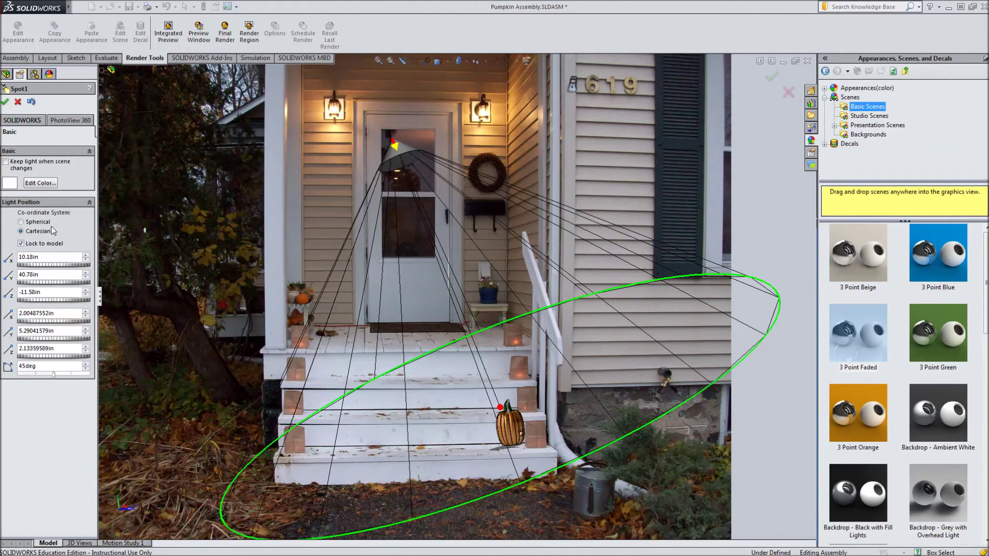
pyautogui.moveTo(501, 410); pyautogui.dragTo(435, 364)
pyautogui.moveTo(434, 364); pyautogui.dragTo(437, 445, button='middle')
pyautogui.moveTo(509, 394); pyautogui.dragTo(493, 405)
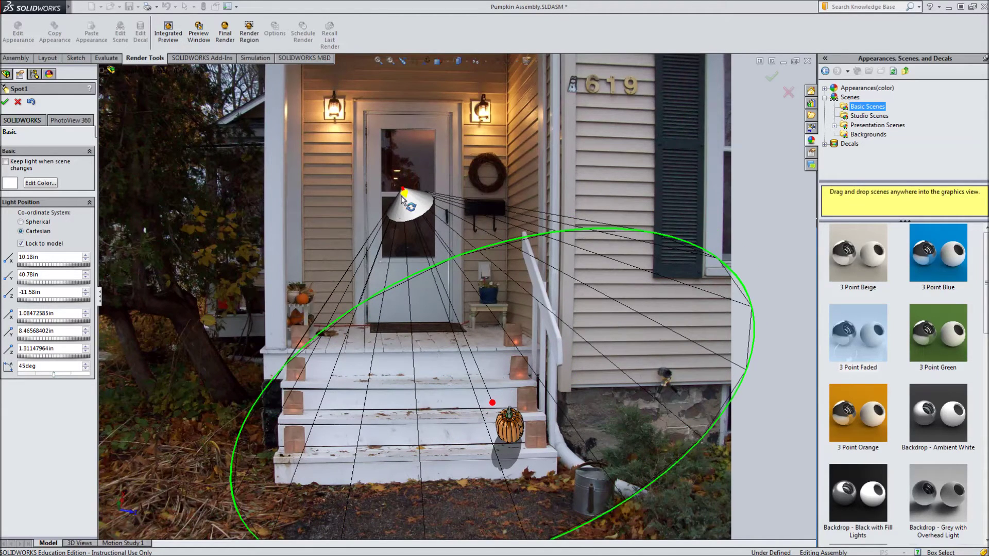
# Move the spot light's source to about X 5.62, Y 38.87, Z -17.21 in and accept the light.
pyautogui.moveTo(405, 193); pyautogui.dragTo(517, 169)
pyautogui.moveTo(428, 294); pyautogui.dragTo(372, 313)
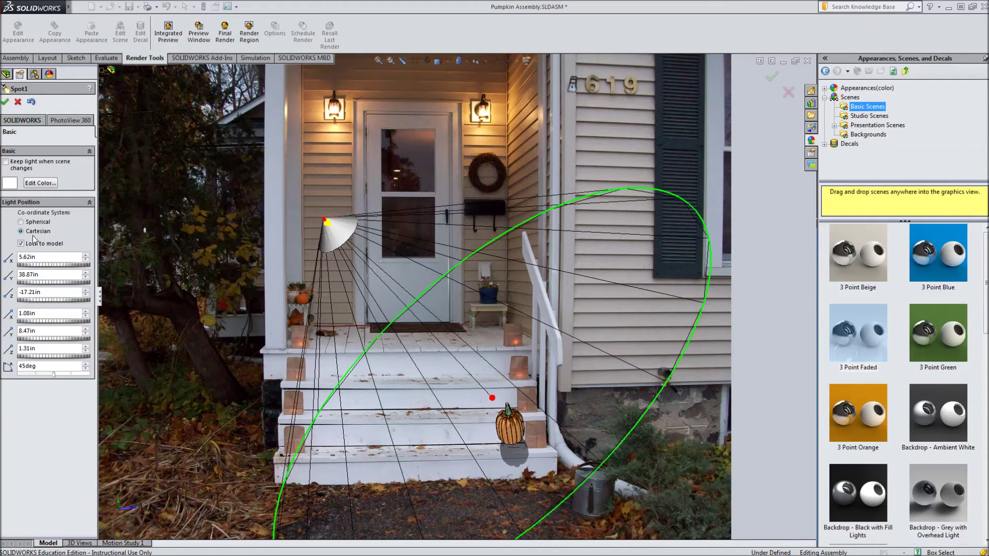
pyautogui.click(5, 102)
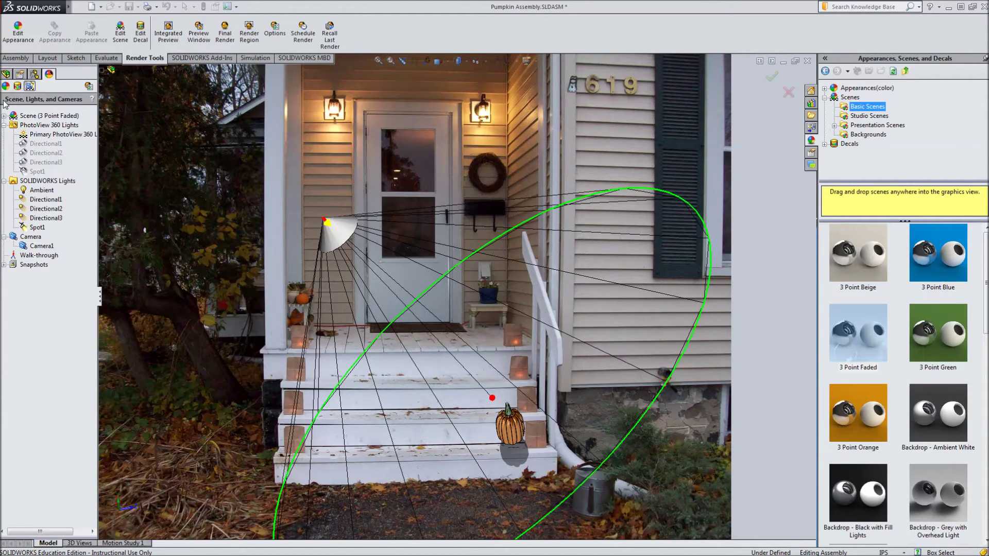
# Add a point light to the SOLIDWORKS lights and split the graphics area into four views of the pumpkin.
pyautogui.rightClick(46, 129)
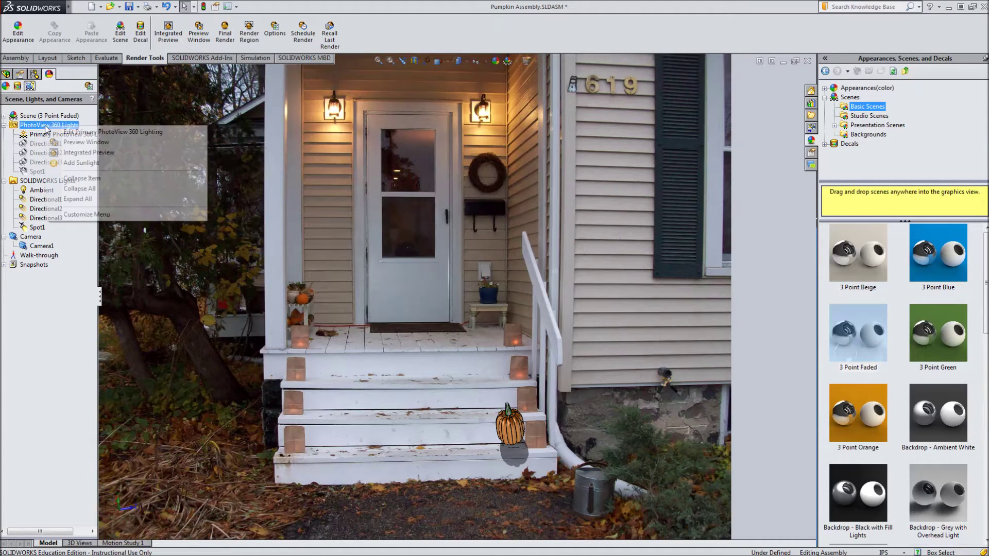
pyautogui.rightClick(17, 184)
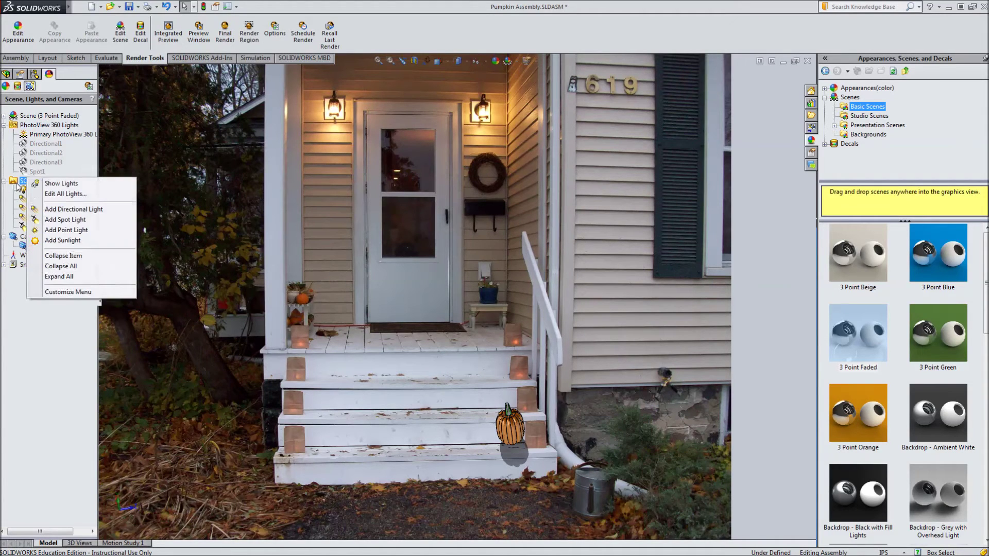
pyautogui.click(73, 229)
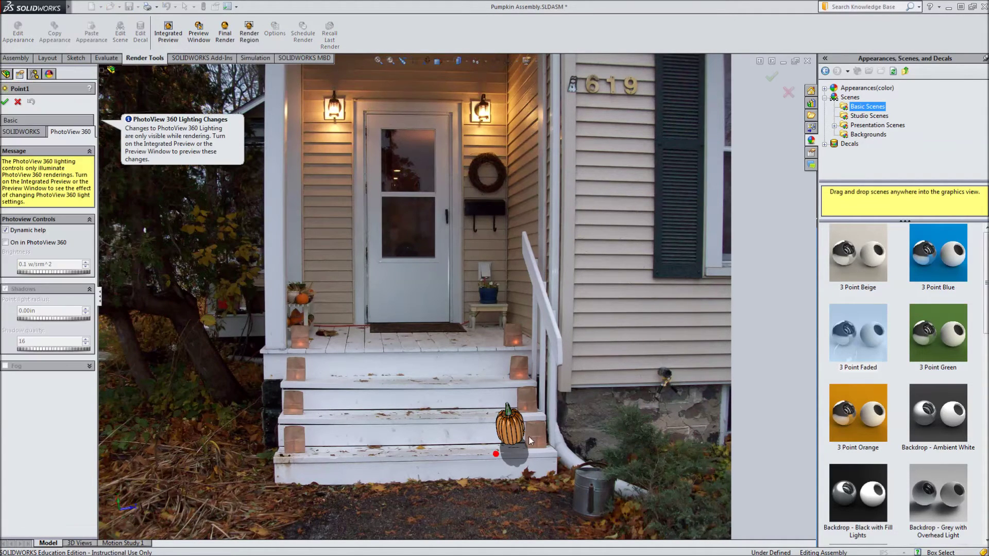
pyautogui.scroll(-5, 530, 463)
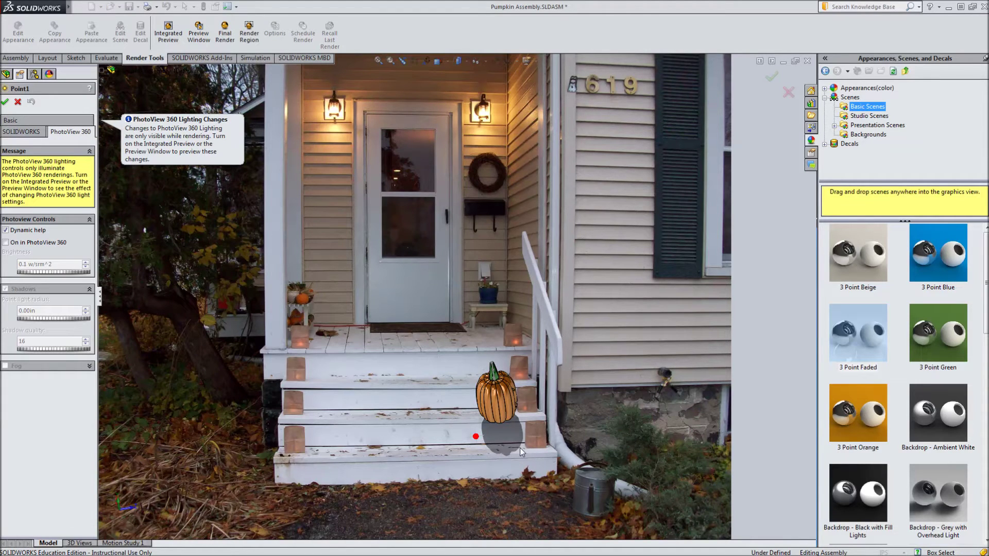
pyautogui.moveTo(509, 397); pyautogui.dragTo(368, 438, button='middle')
pyautogui.moveTo(376, 427); pyautogui.dragTo(440, 373)
pyautogui.moveTo(546, 324); pyautogui.dragTo(460, 139, button='middle')
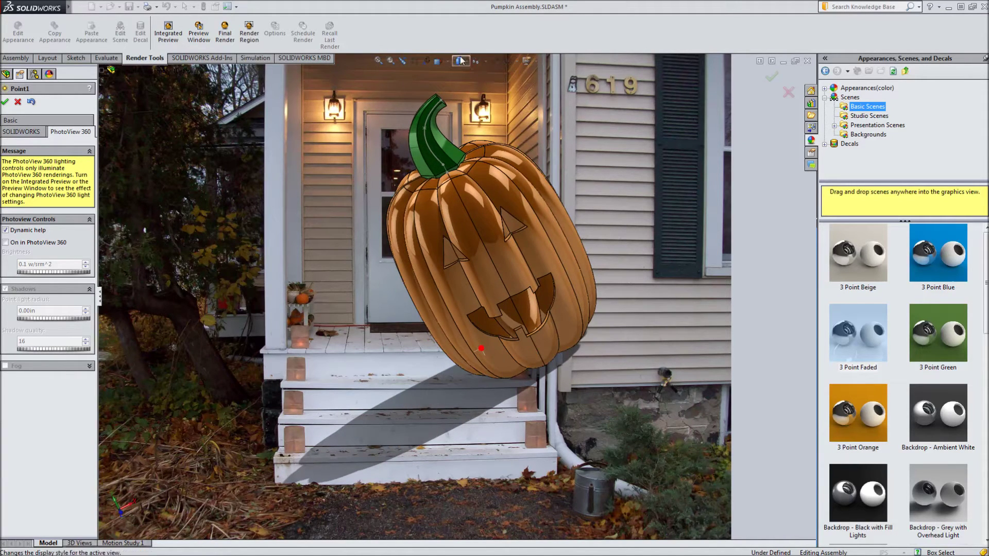
pyautogui.click(445, 65)
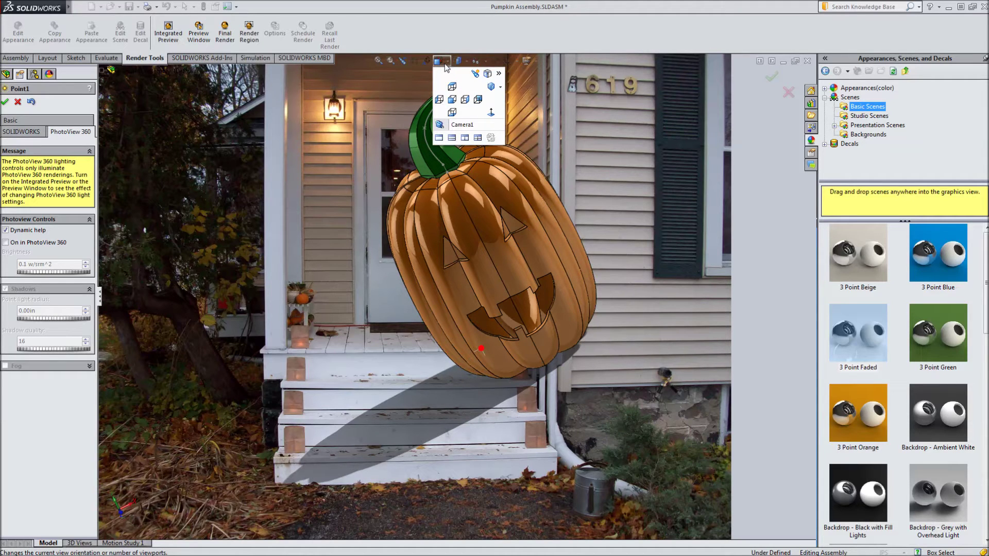
pyautogui.click(477, 138)
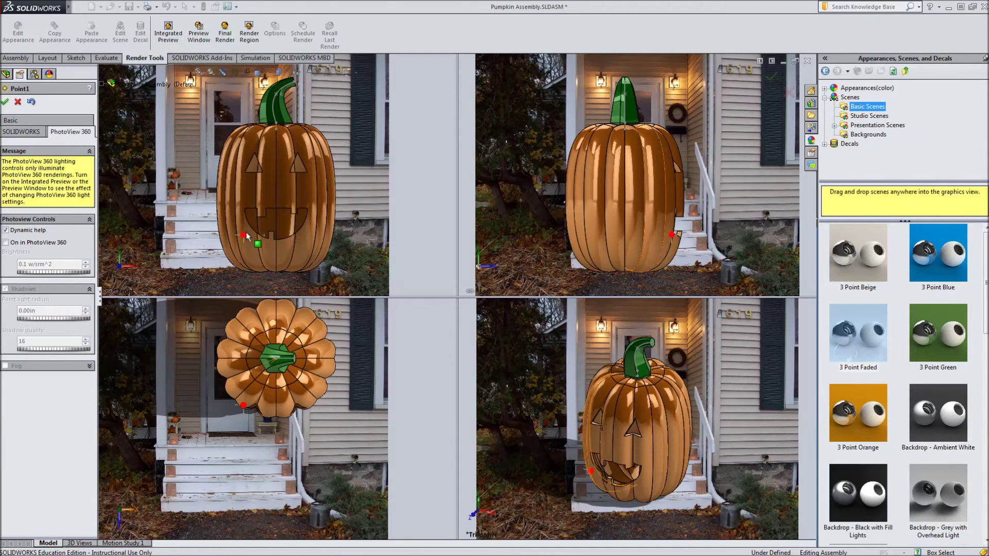
# Try to place the point light inside the pumpkin by moving it freehand in the front, top and isometric views.
pyautogui.moveTo(245, 240); pyautogui.dragTo(275, 239)
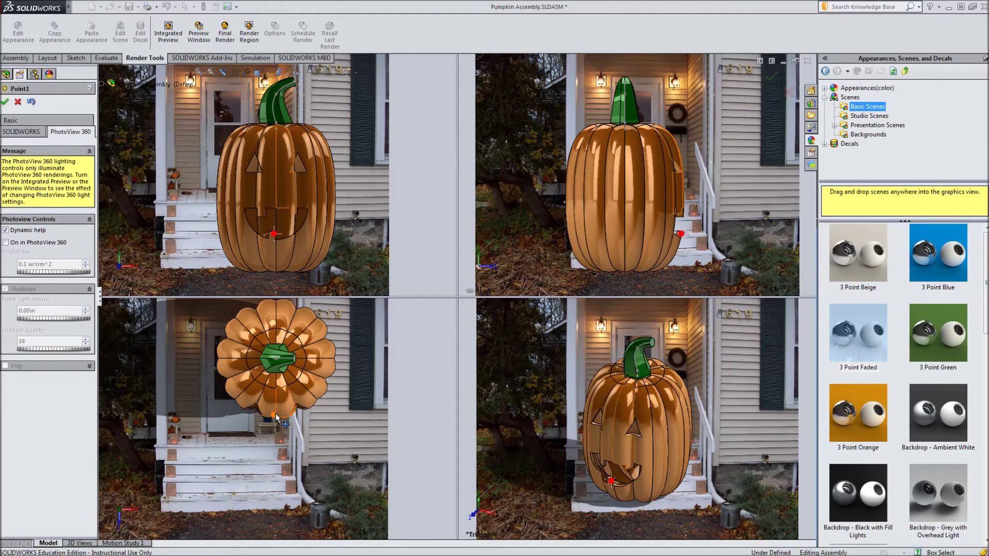
pyautogui.moveTo(279, 391)
pyautogui.mouseDown()
pyautogui.moveTo(278, 364)
pyautogui.moveTo(279, 403)
pyautogui.moveTo(280, 366)
pyautogui.mouseUp()
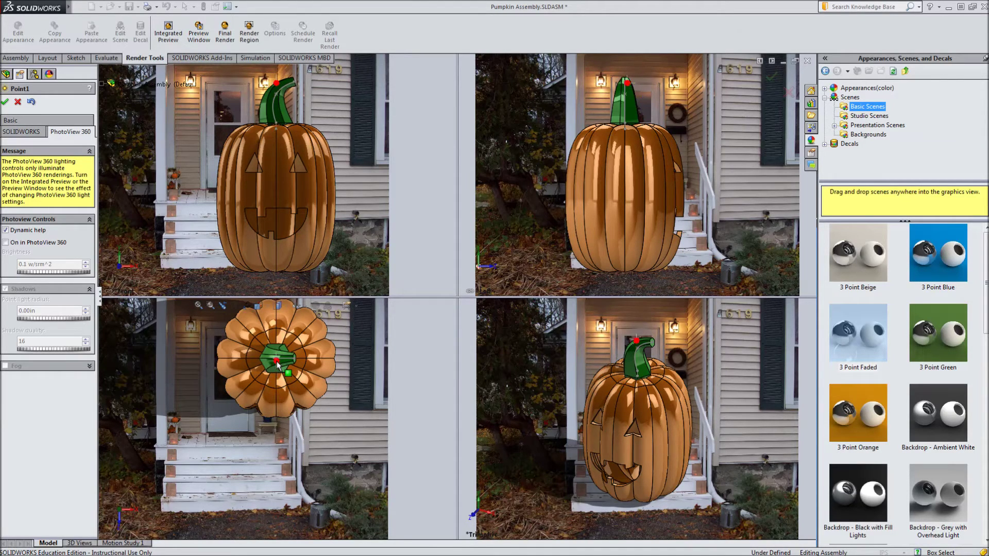
pyautogui.moveTo(279, 95); pyautogui.dragTo(280, 255)
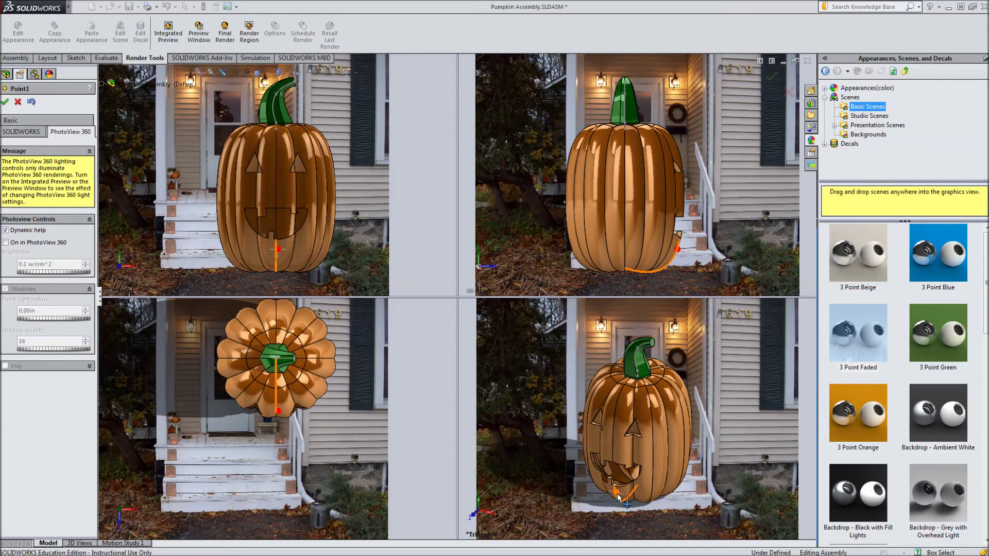
pyautogui.moveTo(628, 493); pyautogui.dragTo(632, 478)
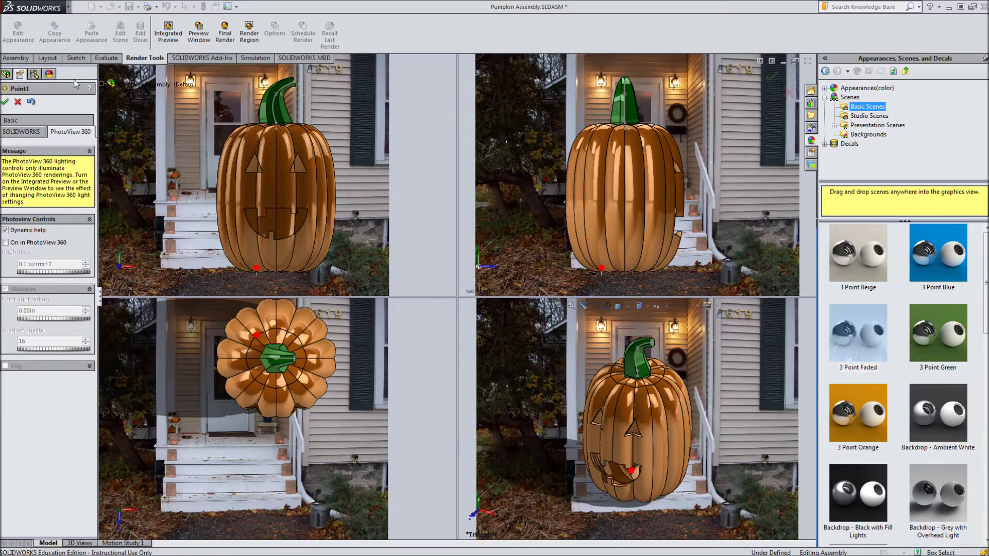
# Switch to the point light's basic SOLIDWORKS properties and set its Cartesian X position to 2.02 in.
pyautogui.click(38, 121)
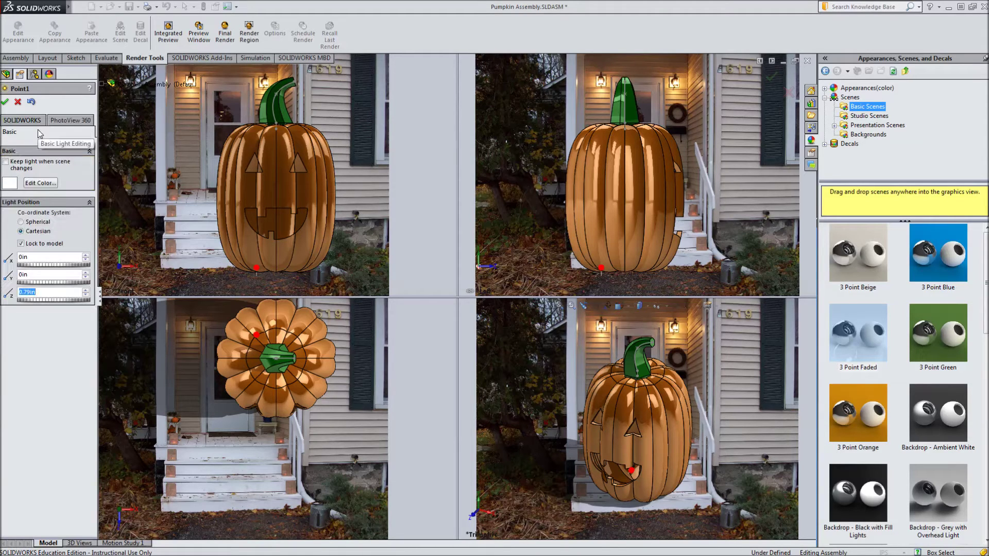
pyautogui.click(83, 275)
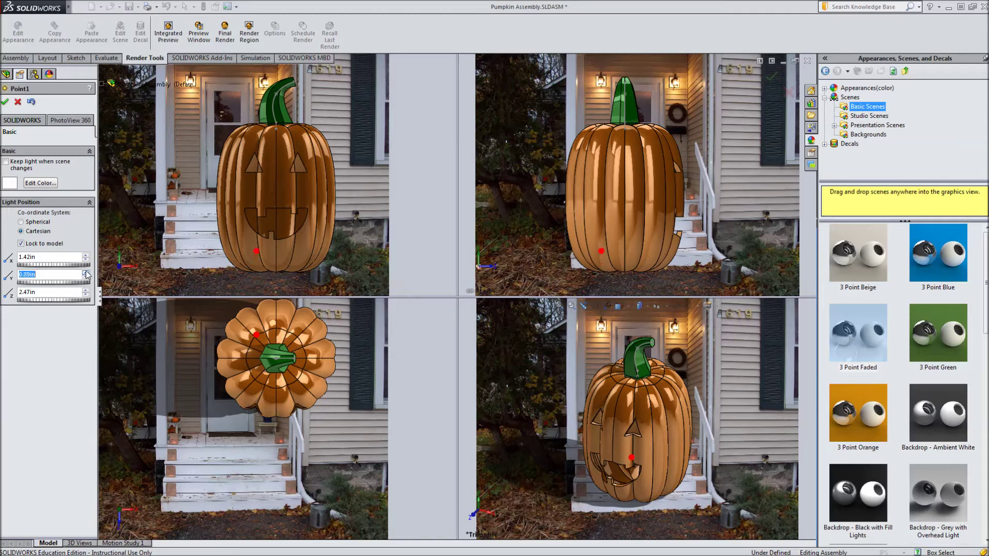
pyautogui.click(85, 273)
pyautogui.click(86, 255)
pyautogui.click(86, 255)
pyautogui.click(86, 255)
pyautogui.click(85, 255)
pyautogui.click(85, 255)
pyautogui.click(85, 256)
pyautogui.click(86, 260)
pyautogui.click(86, 260)
pyautogui.click(86, 260)
pyautogui.click(85, 259)
pyautogui.click(86, 260)
pyautogui.click(85, 255)
# Set the point light's Z position to 3.27 in and its Y position to 0.89 in, then accept the light.
pyautogui.click(85, 290)
pyautogui.click(86, 290)
pyautogui.click(85, 291)
pyautogui.click(85, 290)
pyautogui.click(86, 291)
pyautogui.click(86, 291)
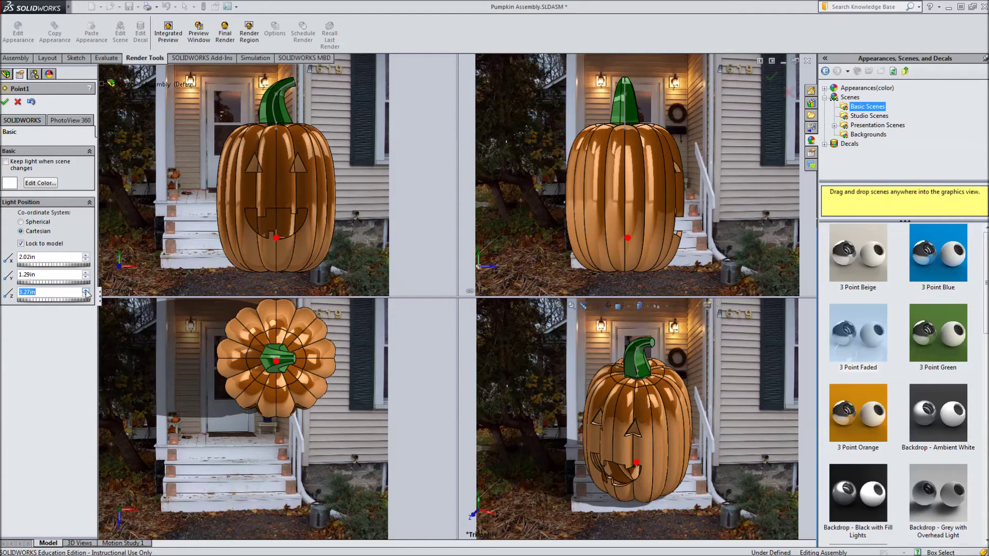
pyautogui.click(85, 277)
pyautogui.click(85, 278)
pyautogui.click(86, 278)
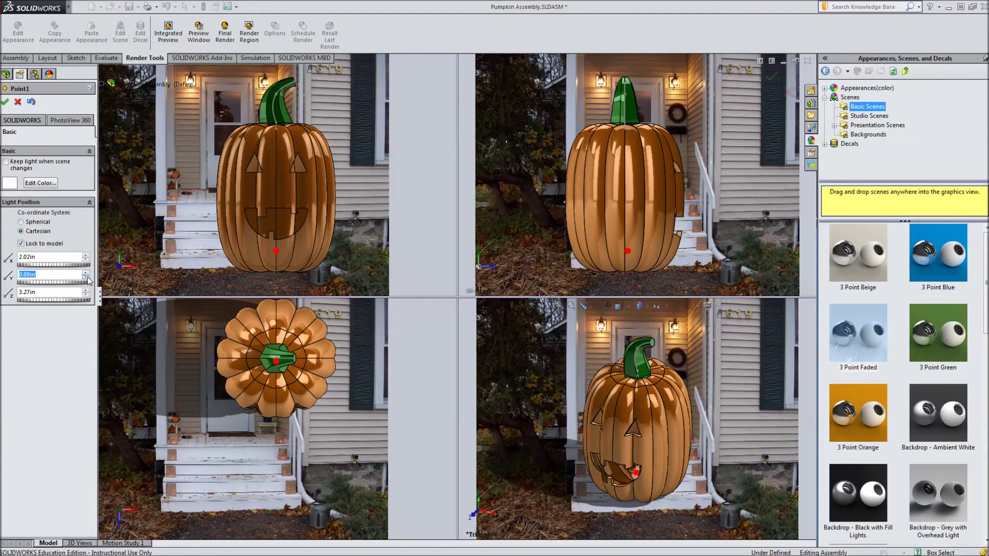
pyautogui.click(5, 102)
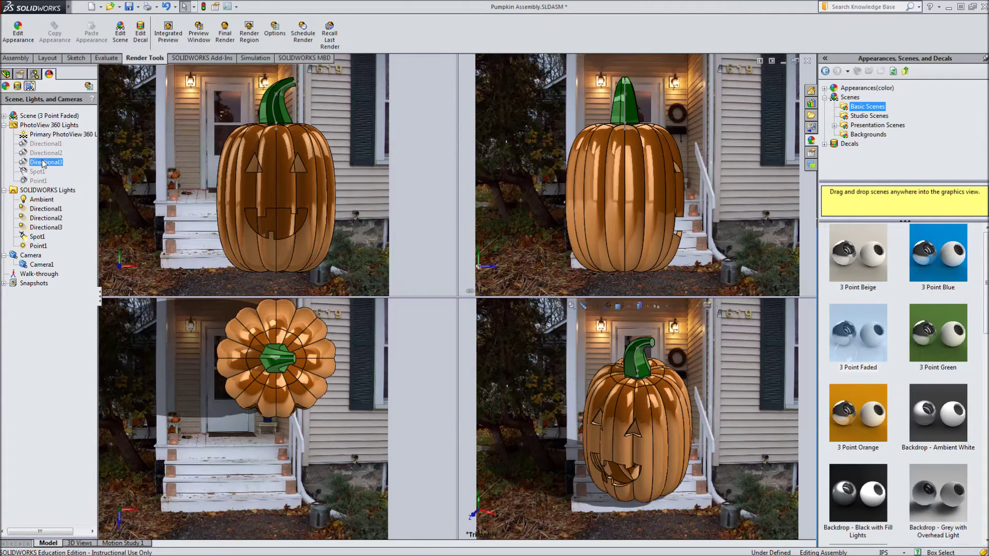
# Open the PhotoView 360 preview window and turn on the Point1 light in PhotoView 360.
pyautogui.click(41, 217)
pyautogui.click(46, 247)
pyautogui.click(205, 41)
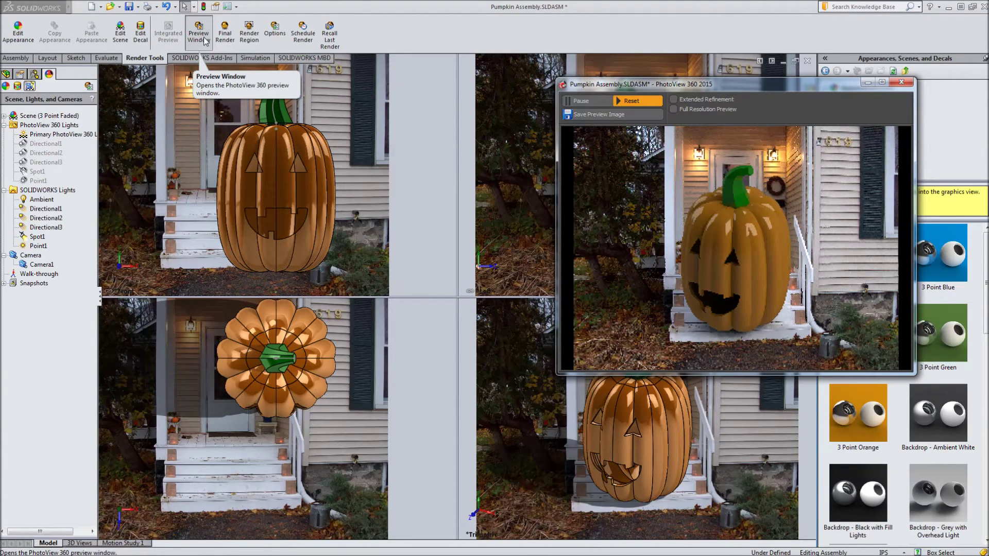
pyautogui.click(37, 173)
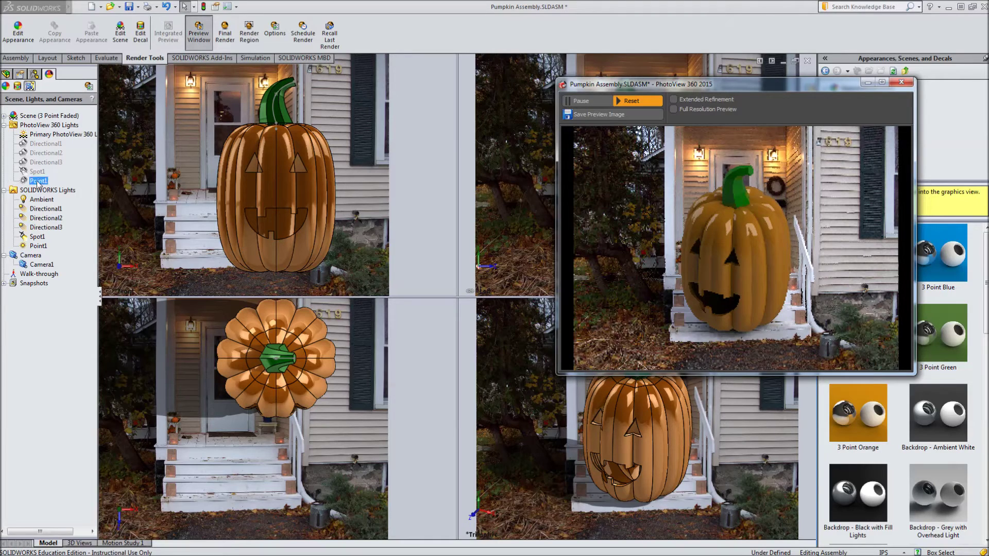
pyautogui.click(38, 180)
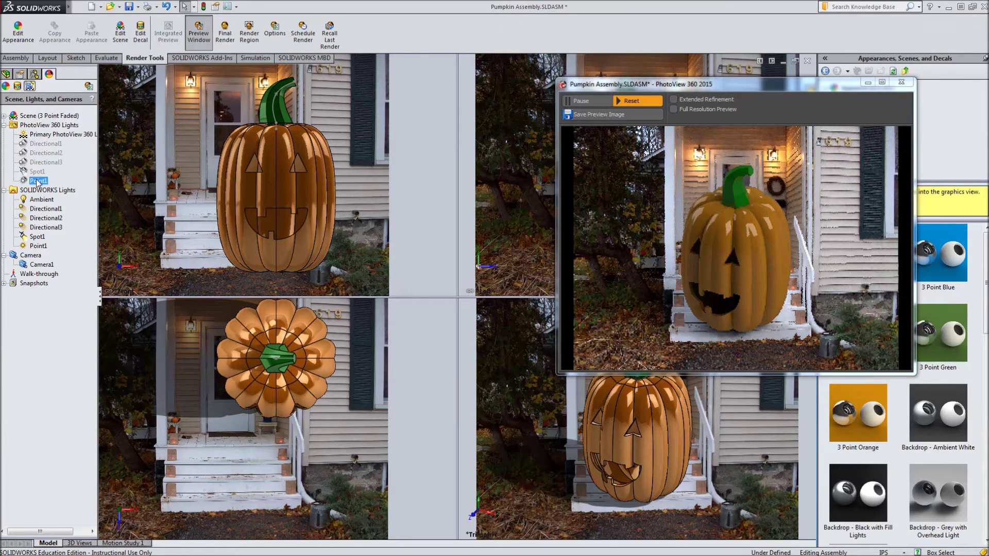
pyautogui.rightClick(37, 182)
pyautogui.click(51, 185)
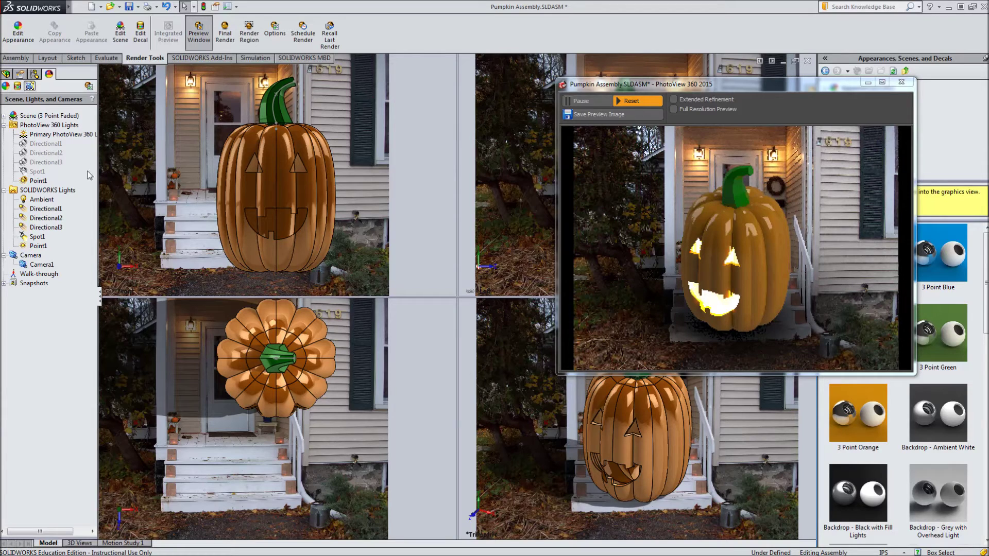
# Turn on the Spot1 light in PhotoView 360, then close the preview window.
pyautogui.rightClick(49, 171)
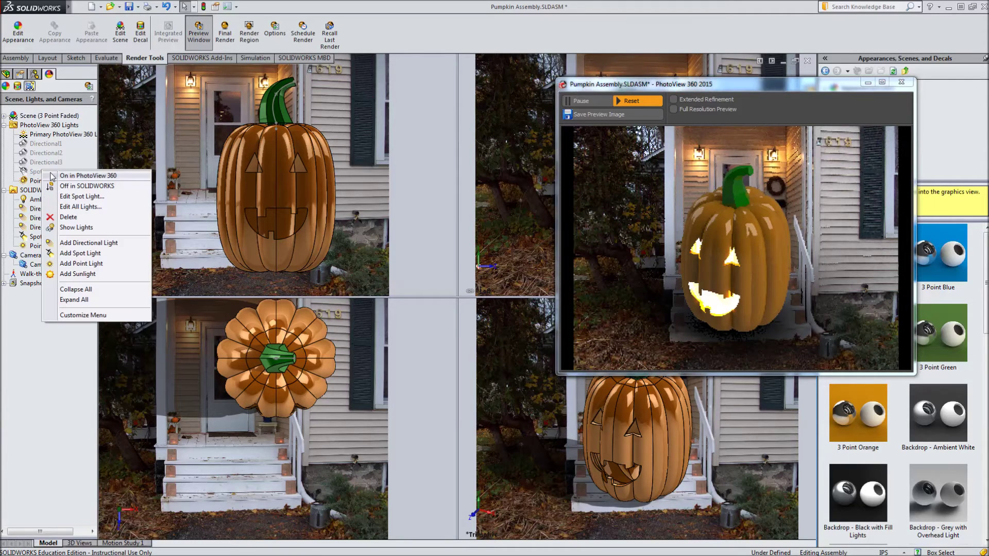
pyautogui.click(54, 176)
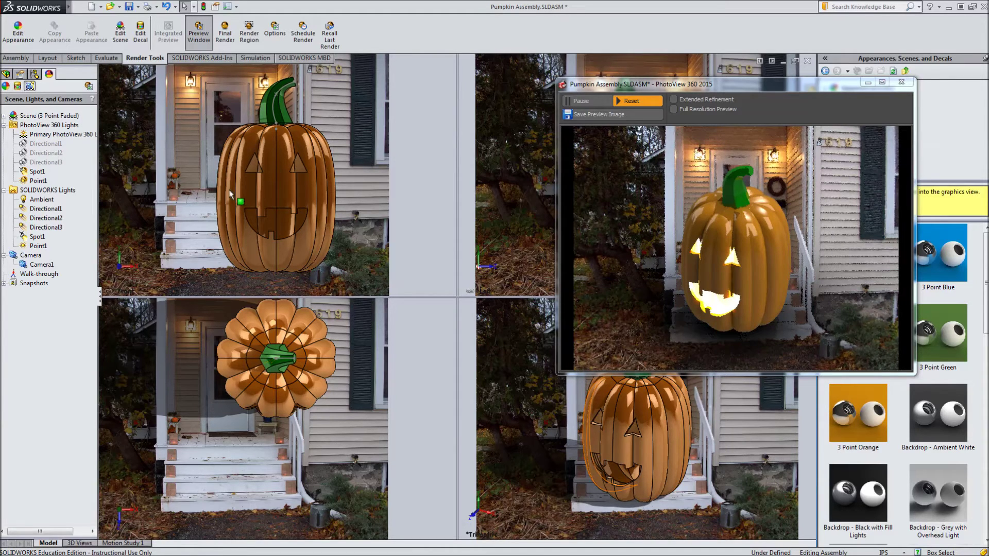
pyautogui.click(902, 83)
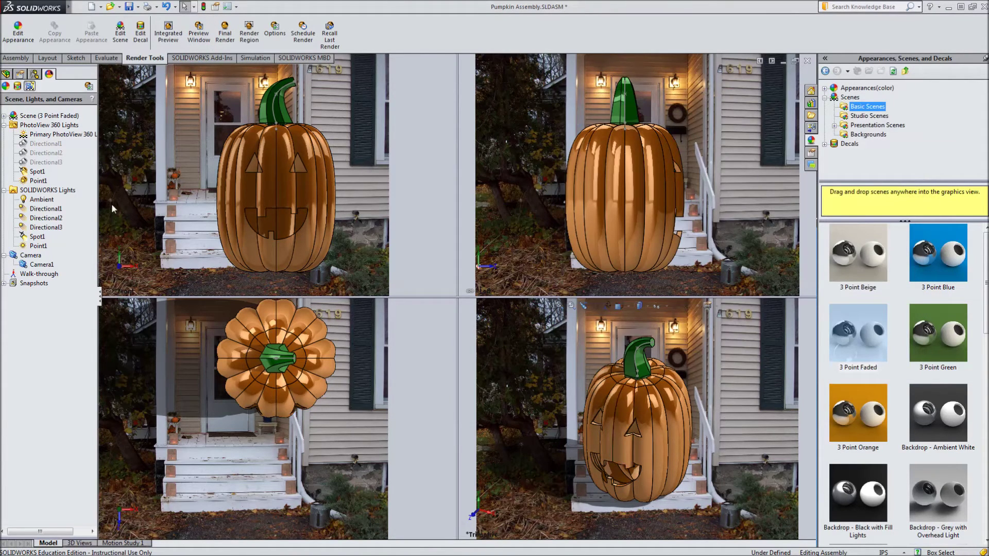
# Return to a single viewport and edit Camera1 so the pumpkin sits on the porch floor beside the front door.
pyautogui.rightClick(44, 263)
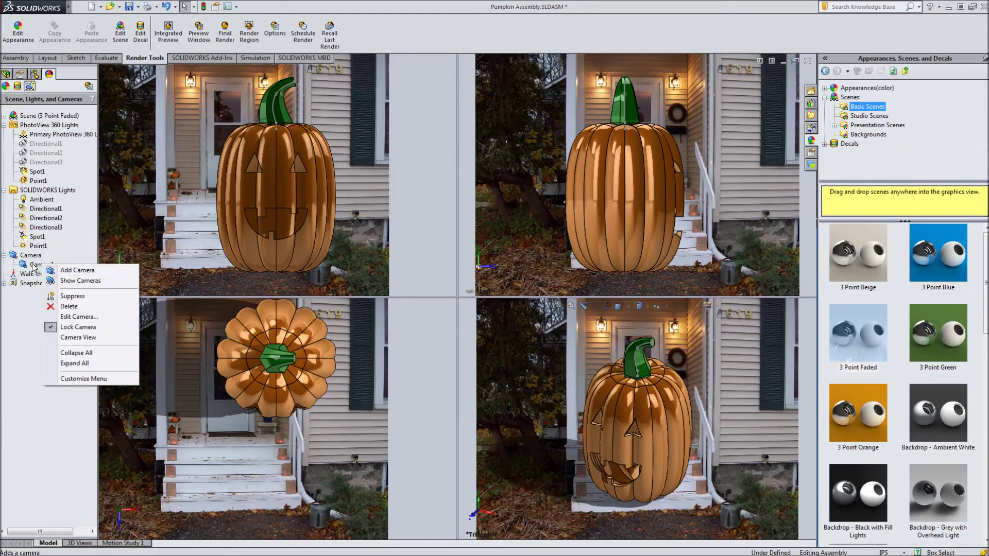
pyautogui.click(33, 265)
pyautogui.doubleClick(32, 265)
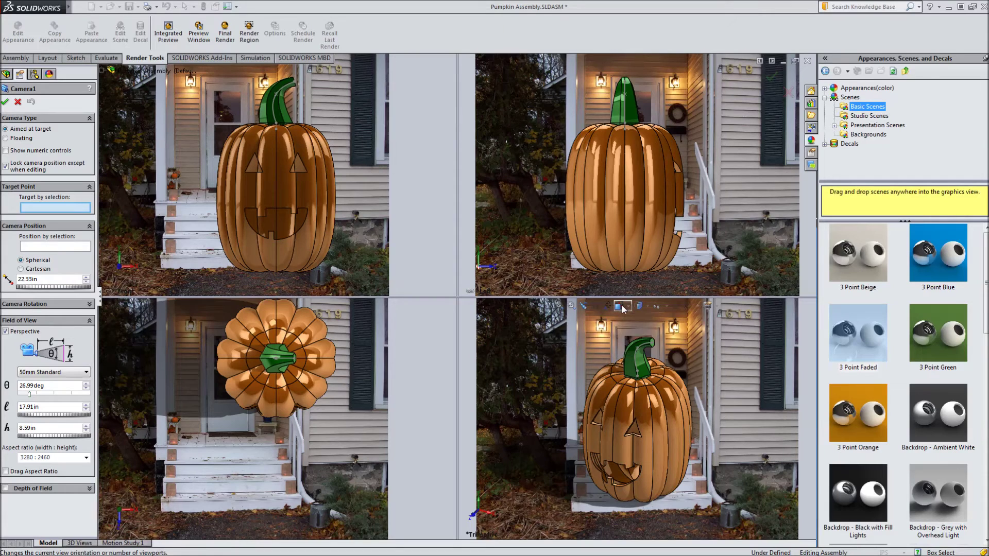
pyautogui.click(637, 308)
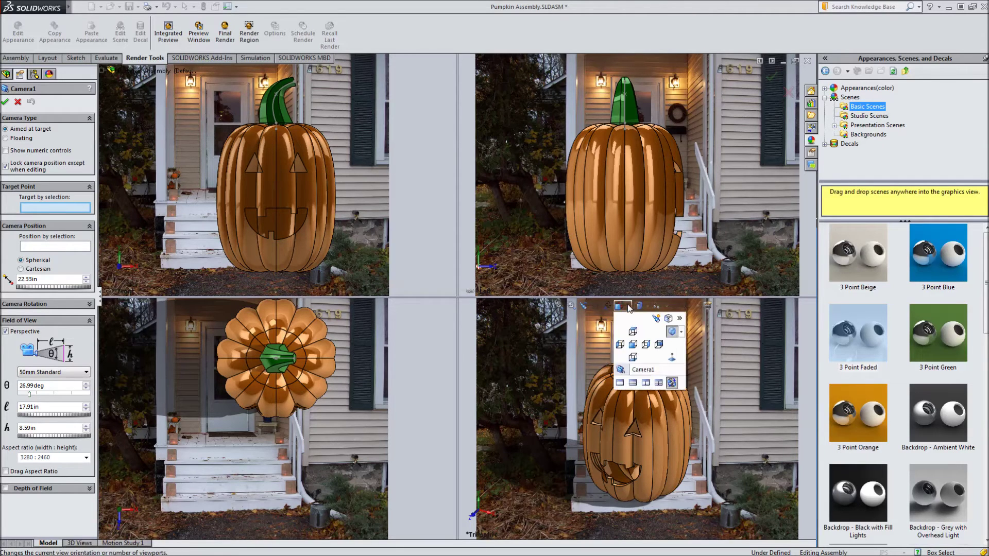
pyautogui.press('Return')
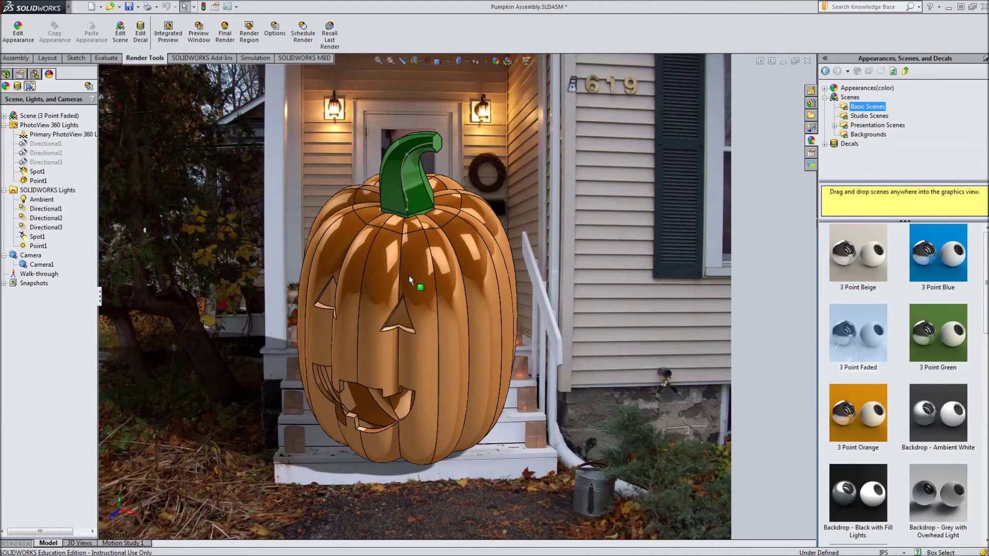
pyautogui.doubleClick(41, 266)
pyautogui.doubleClick(24, 265)
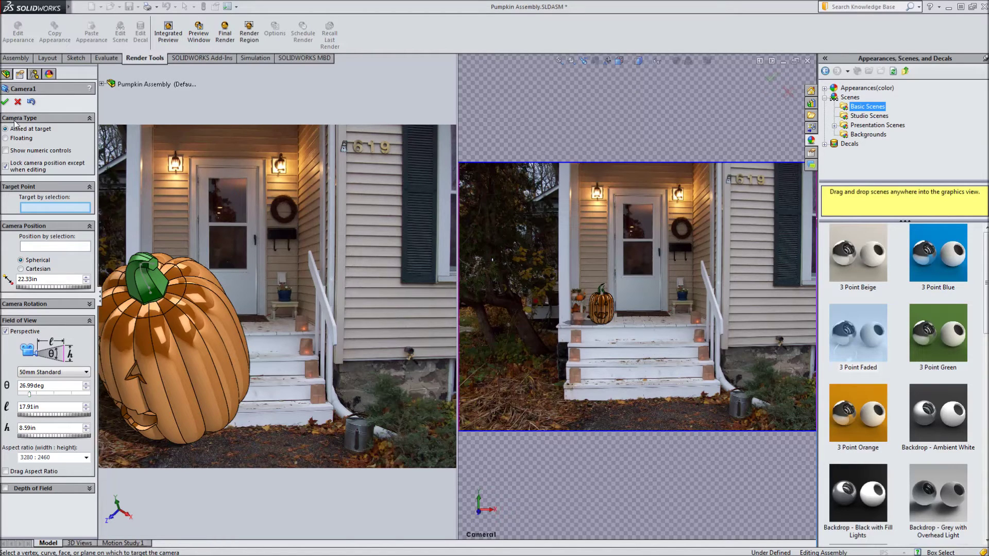
# Preview the render through Camera1, then close the preview and accept the camera.
pyautogui.click(202, 43)
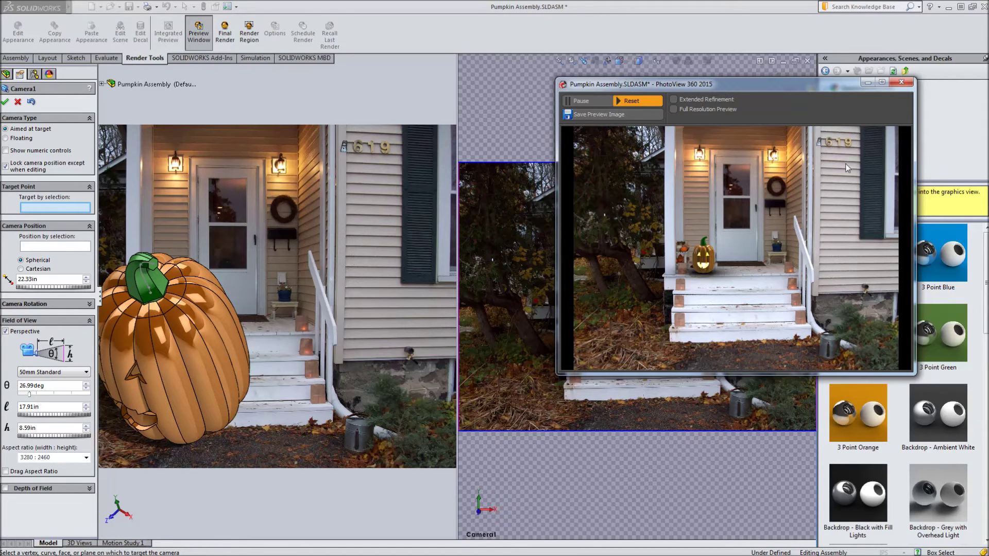
pyautogui.click(905, 84)
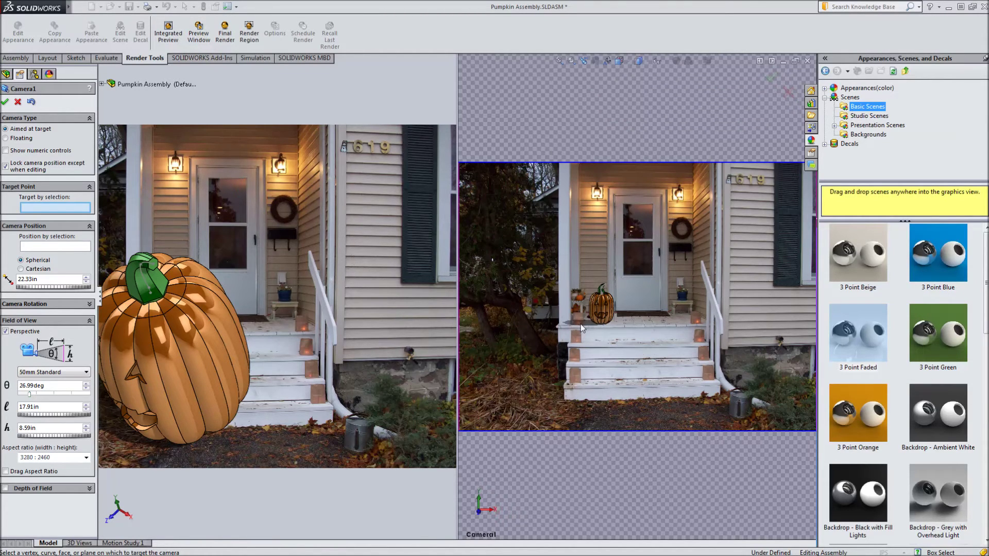
pyautogui.click(5, 102)
# Turn off the Directional1 light in SOLIDWORKS.
pyautogui.click(24, 174)
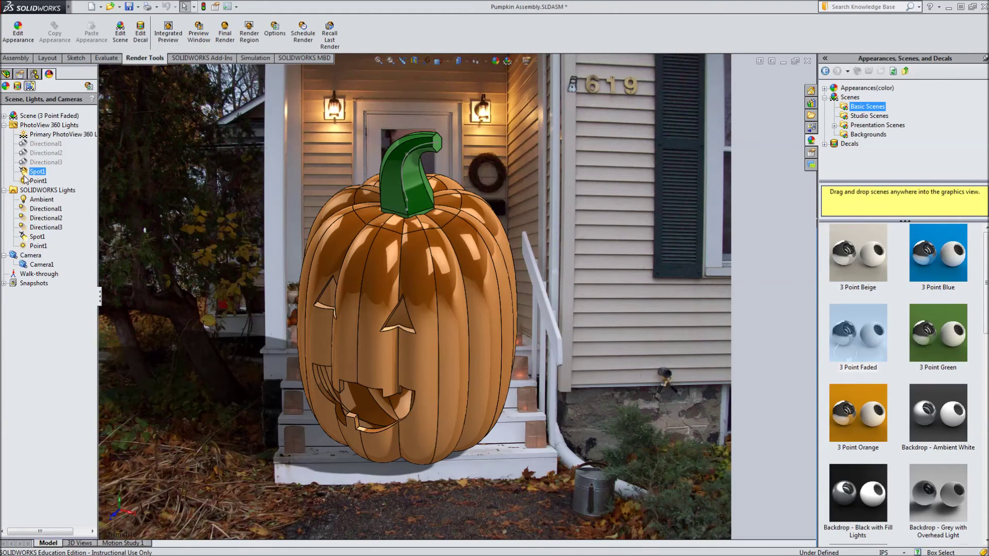
pyautogui.click(41, 144)
pyautogui.click(134, 249)
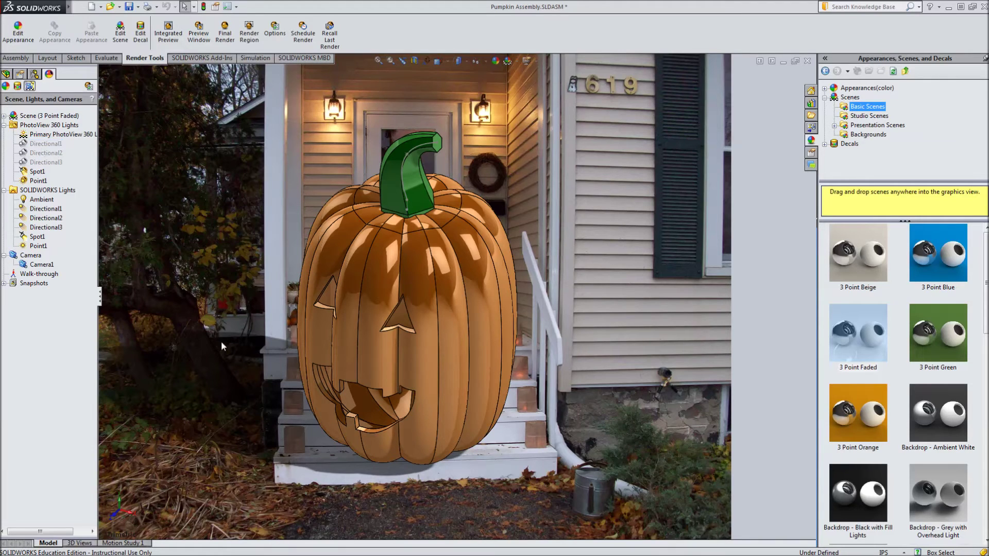
pyautogui.rightClick(46, 209)
pyautogui.click(83, 212)
# Turn the Directional1 light on in PhotoView 360 and switch it back off.
pyautogui.rightClick(59, 153)
pyautogui.press('Escape')
pyautogui.rightClick(54, 144)
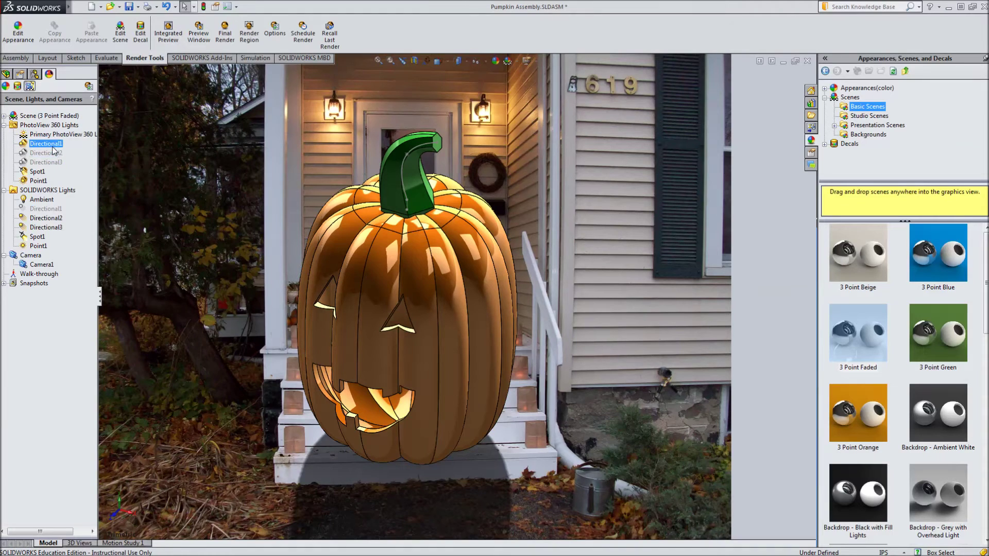
pyautogui.click(67, 154)
pyautogui.rightClick(53, 147)
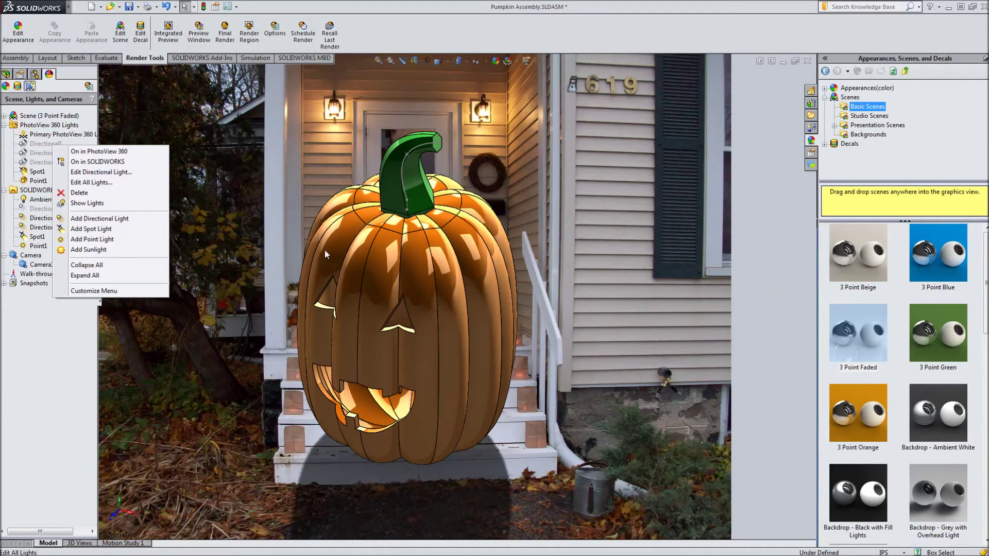
# Open the pumpkin's orange color appearance for editing and show its advanced surface finish settings.
pyautogui.click(18, 86)
pyautogui.click(6, 86)
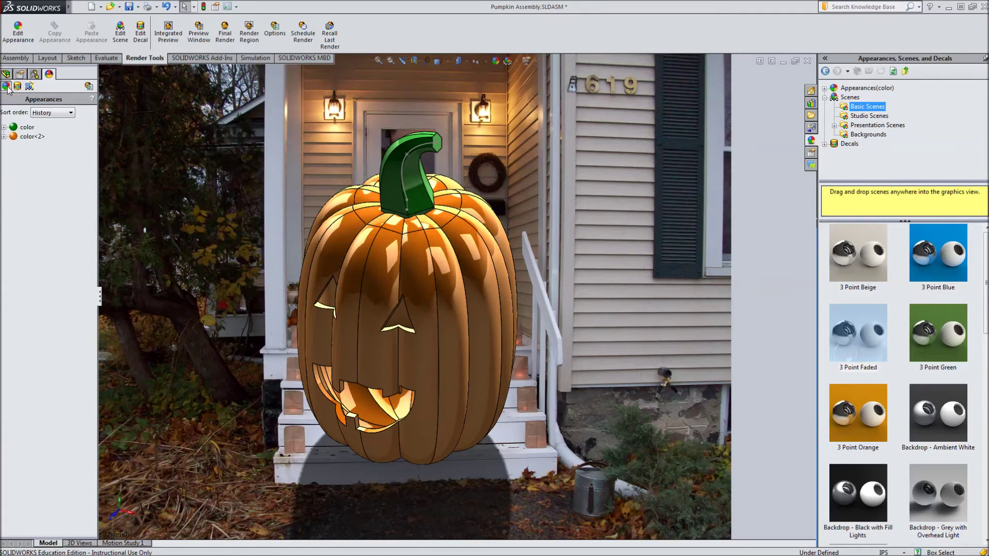
pyautogui.click(19, 138)
pyautogui.rightClick(19, 138)
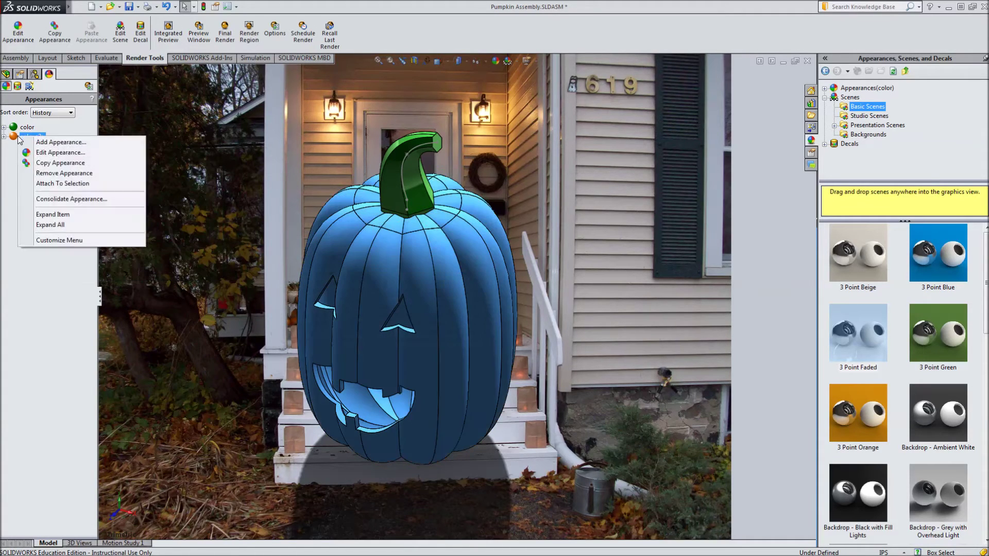
pyautogui.click(37, 154)
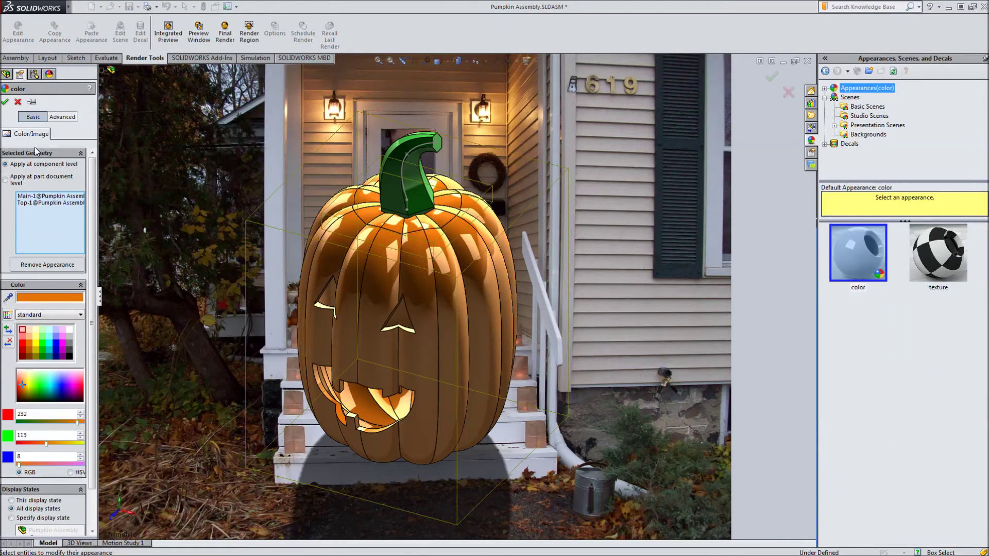
pyautogui.click(64, 119)
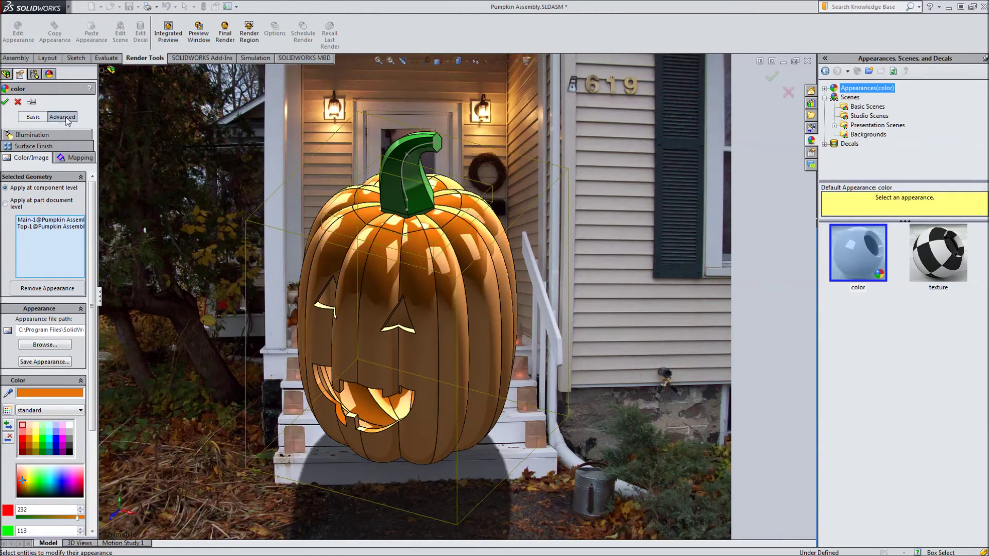
pyautogui.click(52, 147)
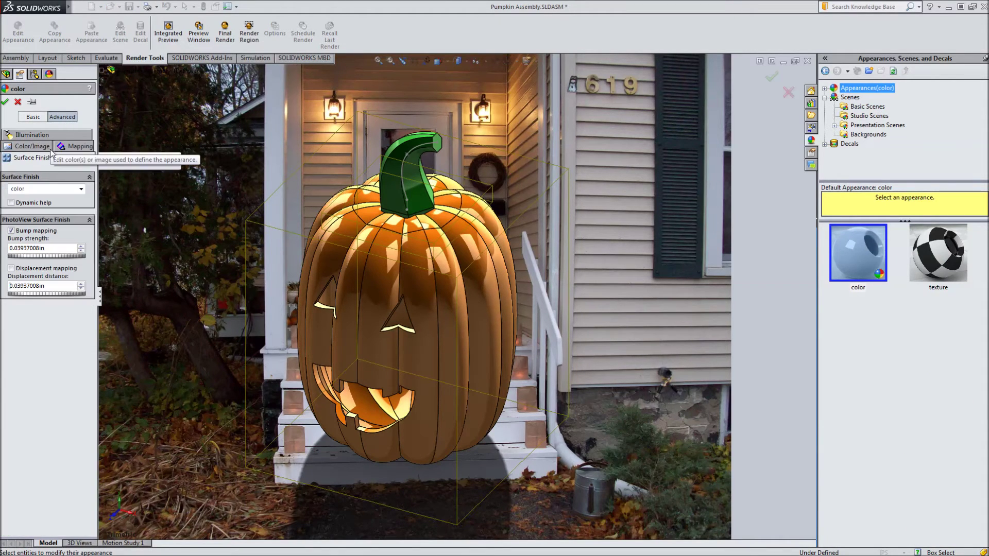
# Try the Rough 1 surface finish on the pumpkin's orange appearance, settle on Sandblasted and accept the appearance.
pyautogui.click(81, 189)
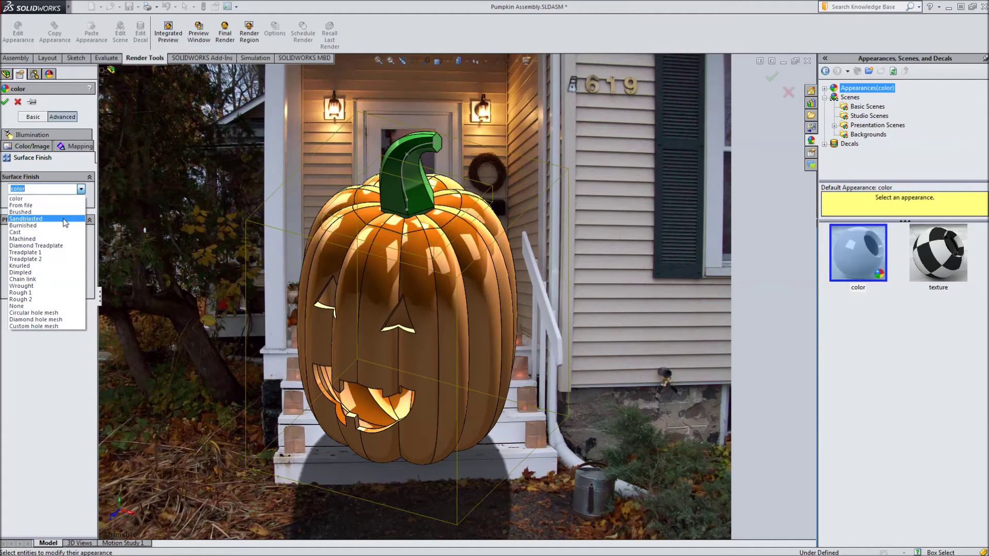
pyautogui.click(66, 218)
pyautogui.click(81, 189)
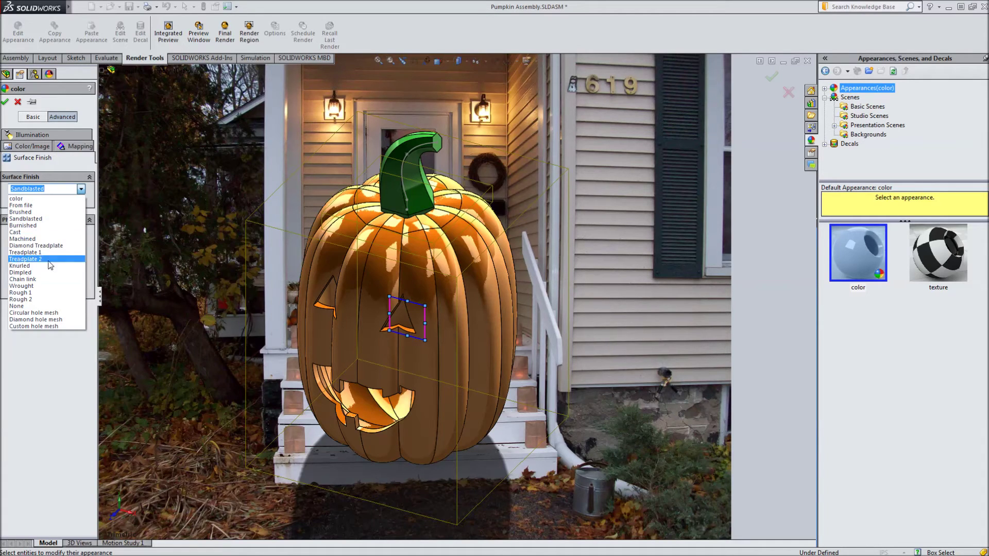
pyautogui.click(48, 293)
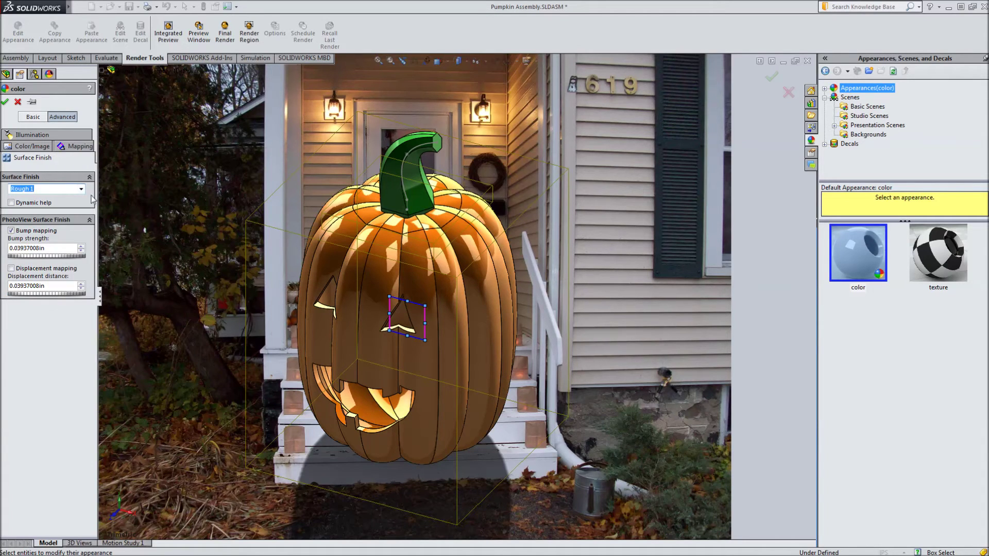
pyautogui.click(81, 189)
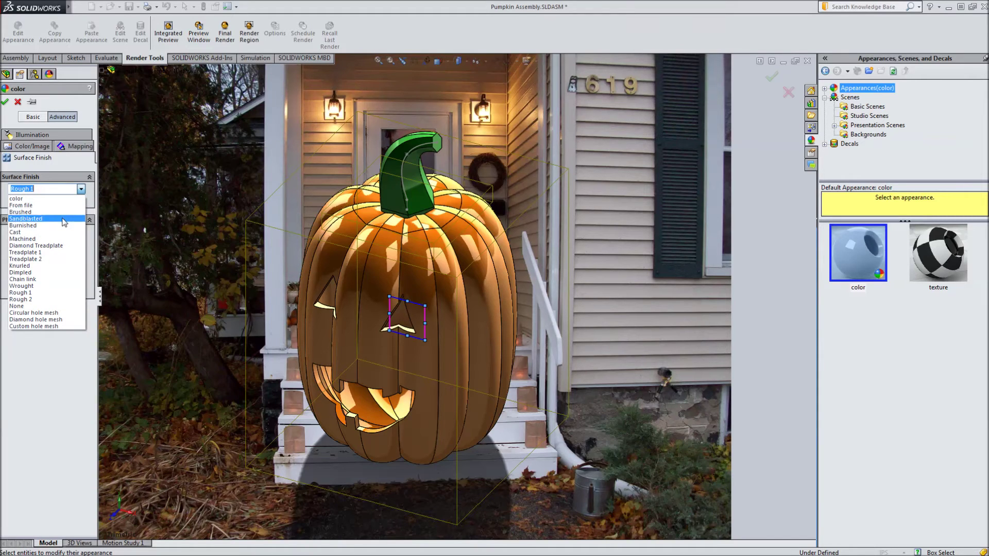
pyautogui.click(64, 221)
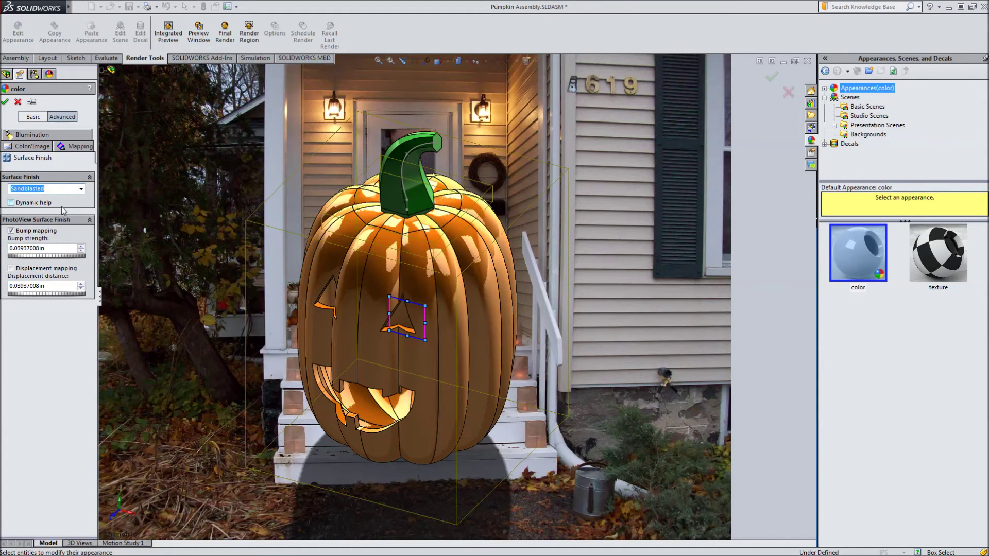
pyautogui.click(5, 101)
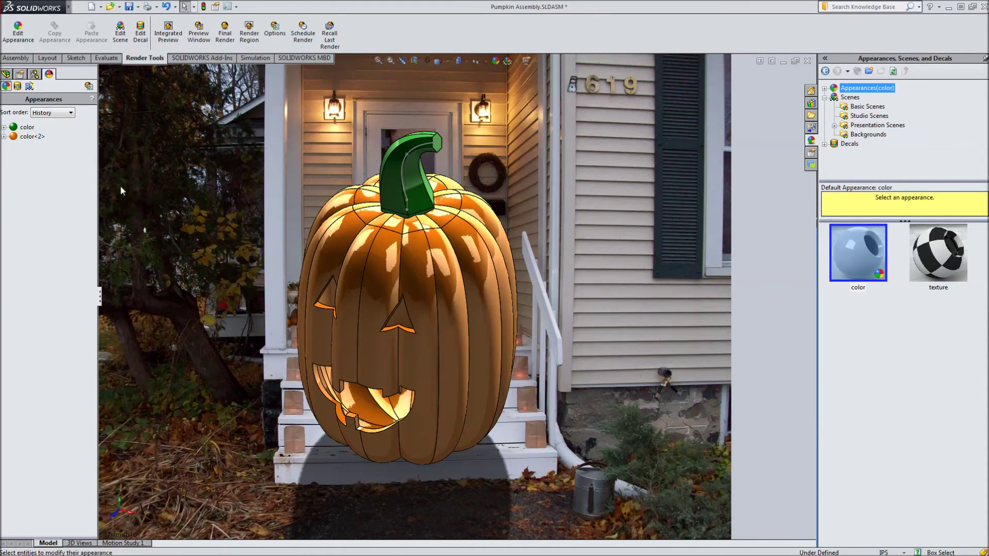
pyautogui.click(35, 75)
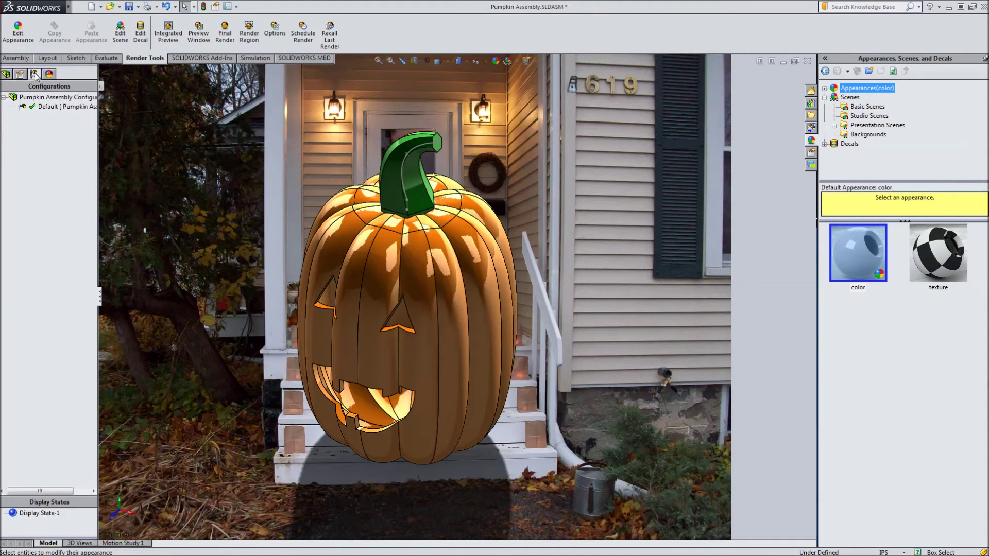
pyautogui.click(22, 75)
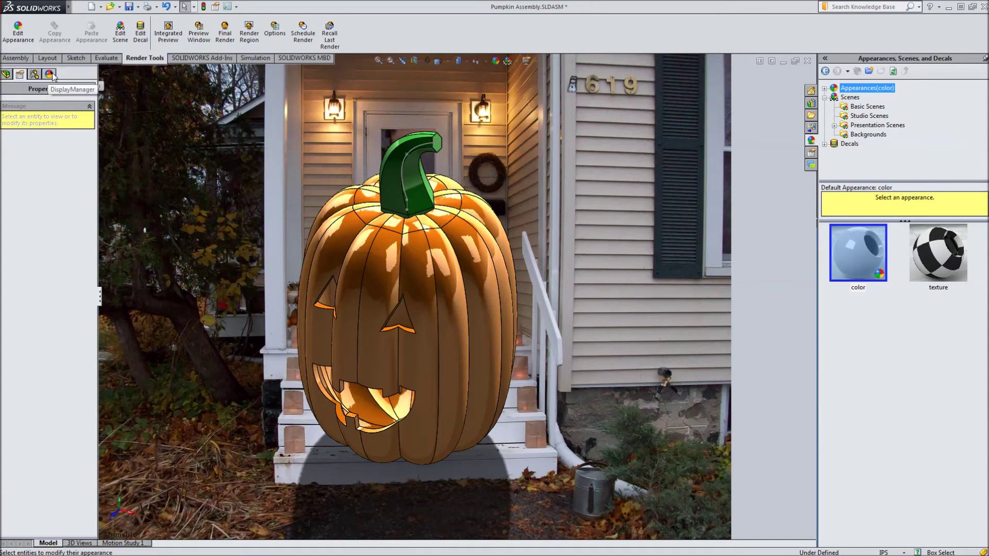
pyautogui.click(7, 76)
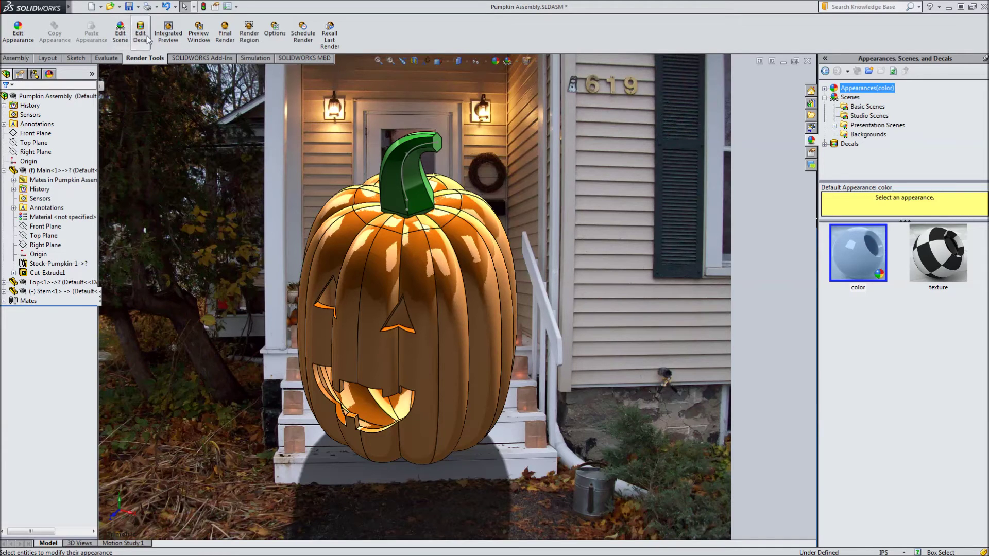
# Set the PhotoView 360 output image size to 1440 x 1080, keeping the background aspect ratio.
pyautogui.click(270, 35)
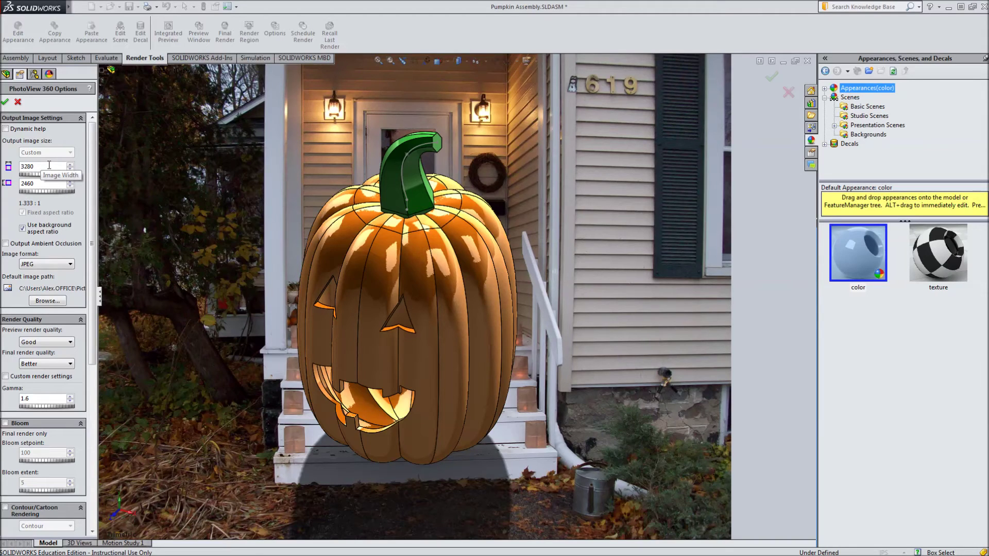
pyautogui.moveTo(49, 164); pyautogui.dragTo(27, 166)
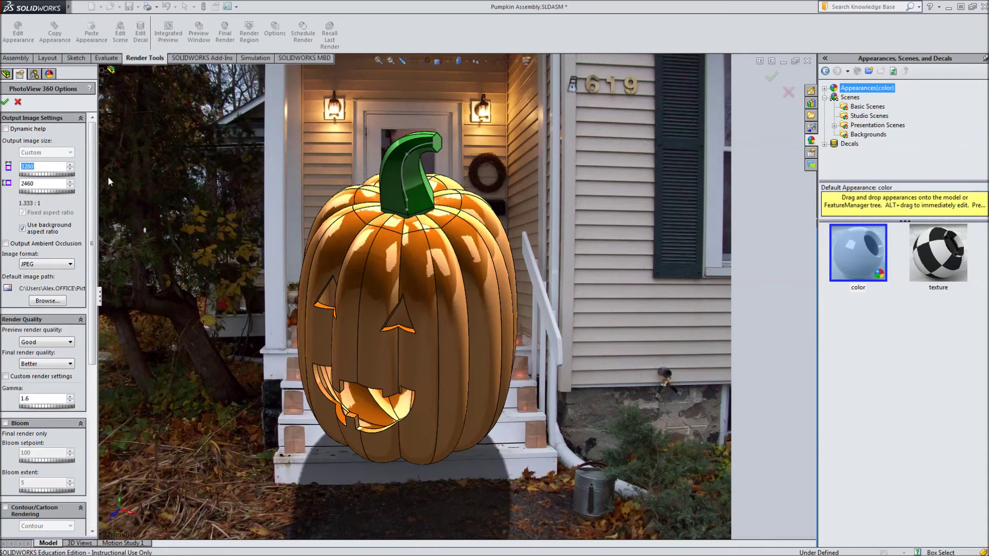
pyautogui.write('1920')
pyautogui.press('Tab')
pyautogui.write('1080')
# Keep the preview render quality at Good and the final render quality at Better, and accept the PhotoView 360 options.
pyautogui.click(50, 343)
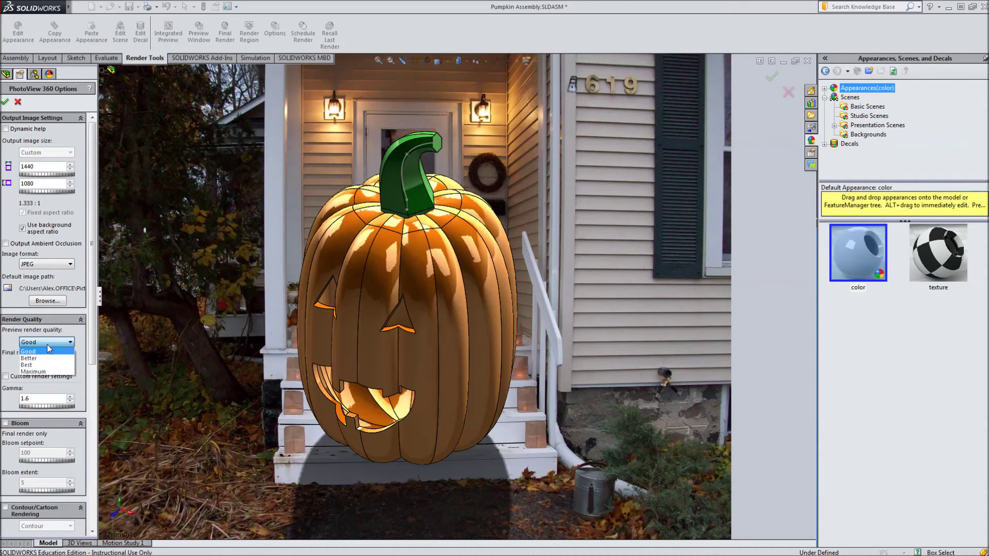
pyautogui.click(50, 343)
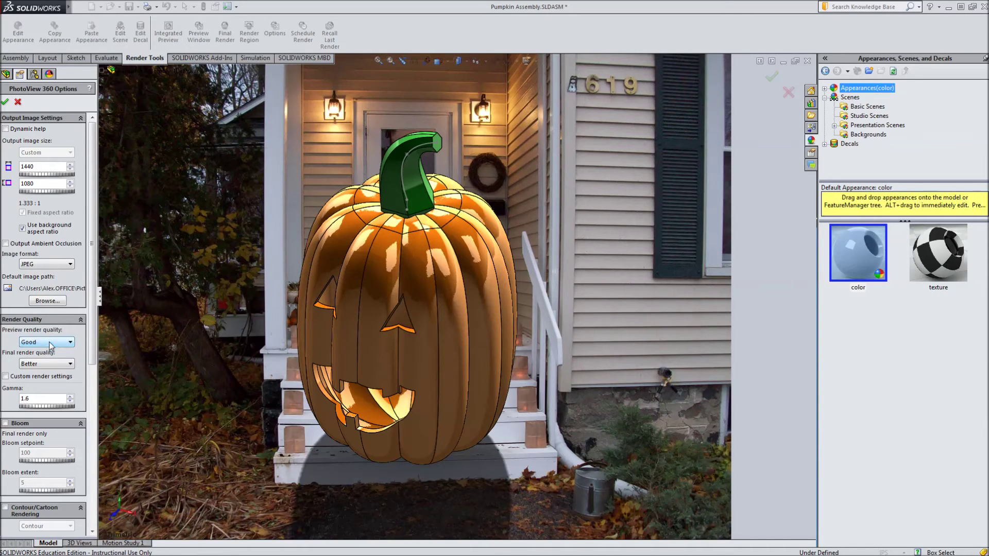
pyautogui.click(49, 364)
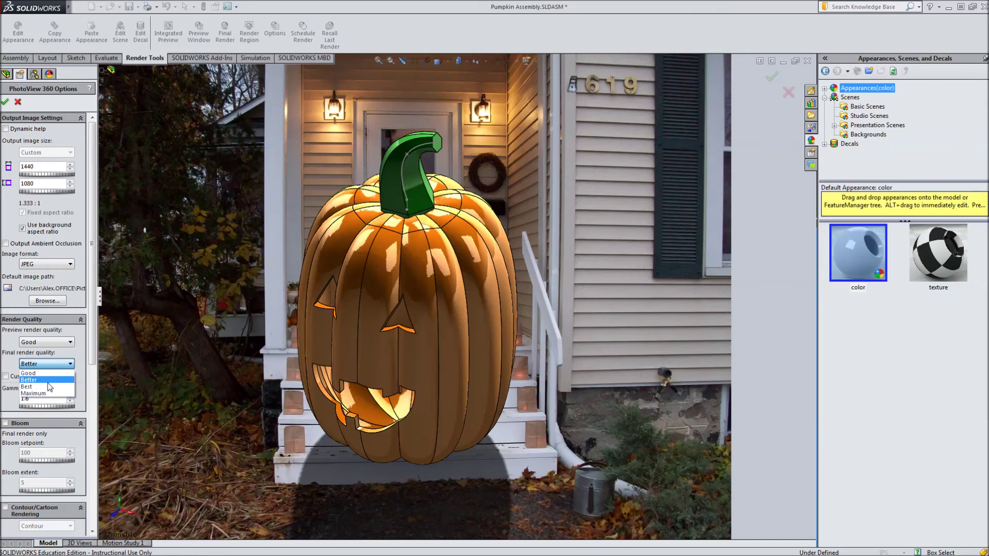
pyautogui.click(48, 384)
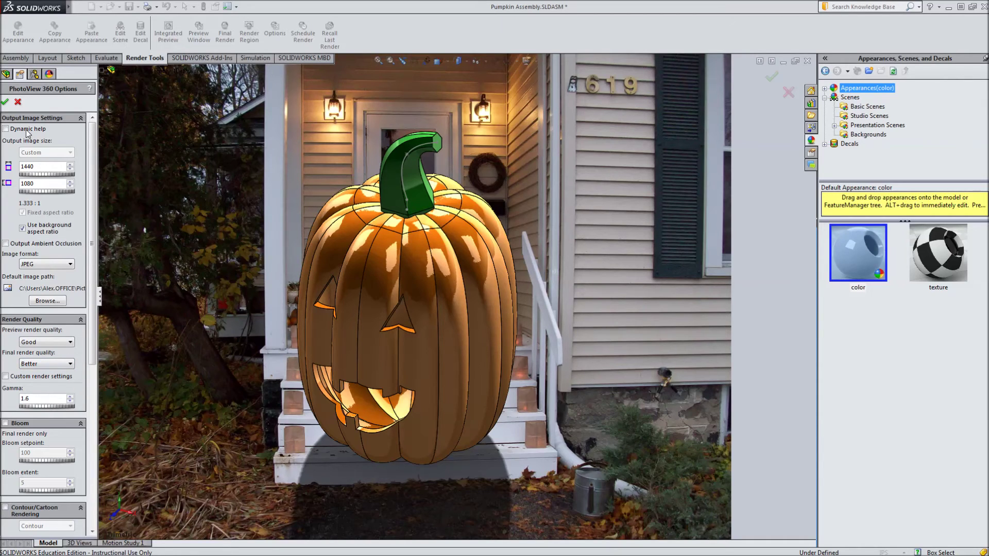
pyautogui.click(5, 103)
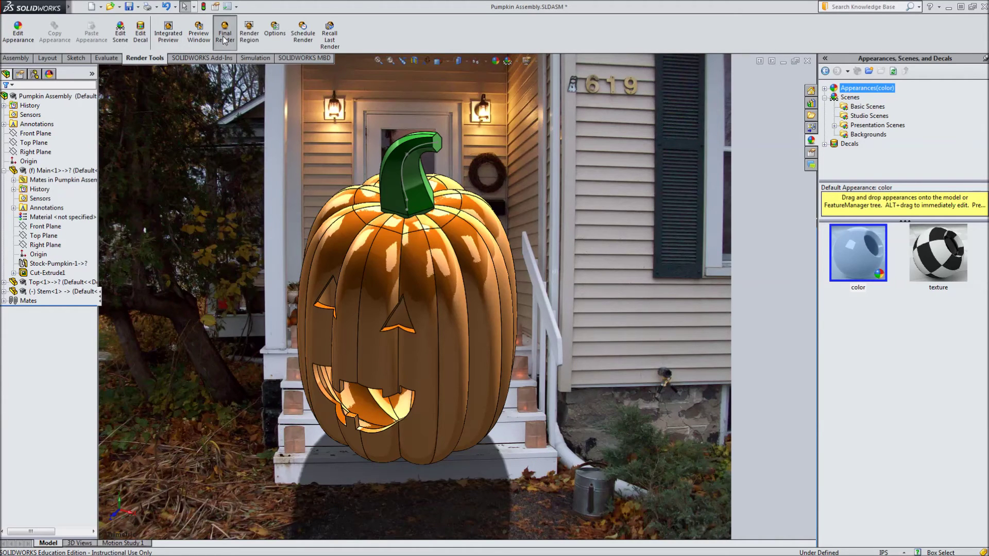
pyautogui.click(225, 37)
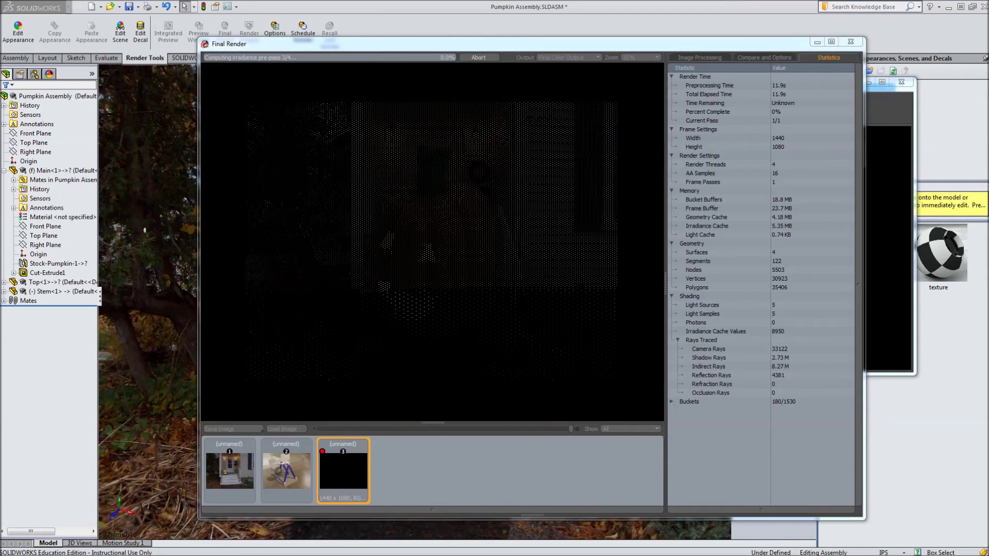
pyautogui.press('Escape')
pyautogui.click(656, 226)
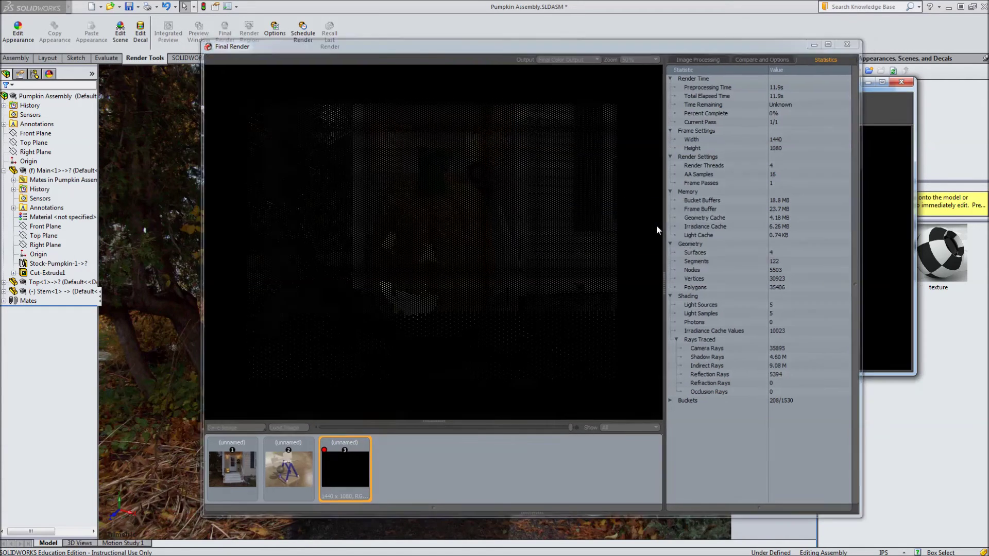
pyautogui.click(902, 82)
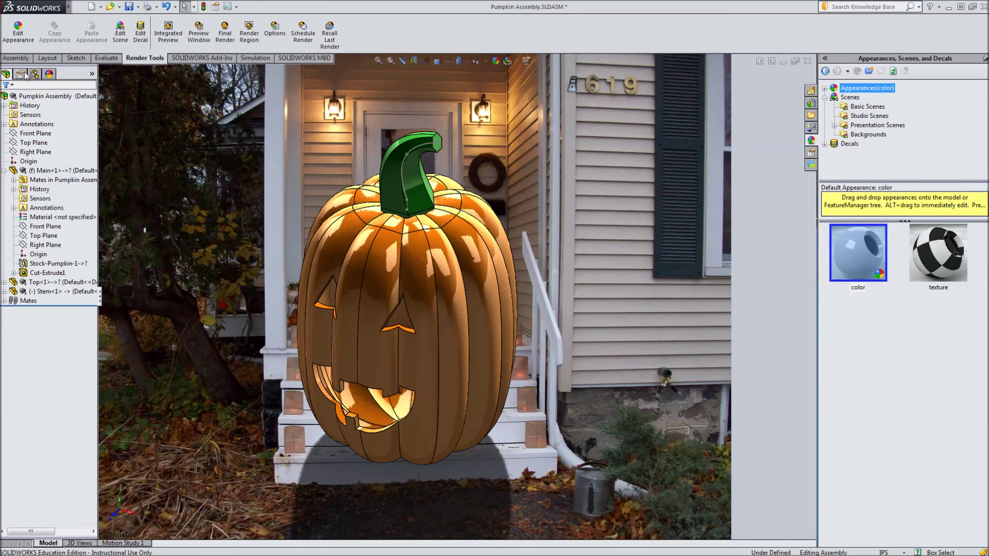
# Open Camera1 for editing and show a PhotoView 360 render preview beside its viewport.
pyautogui.click(49, 75)
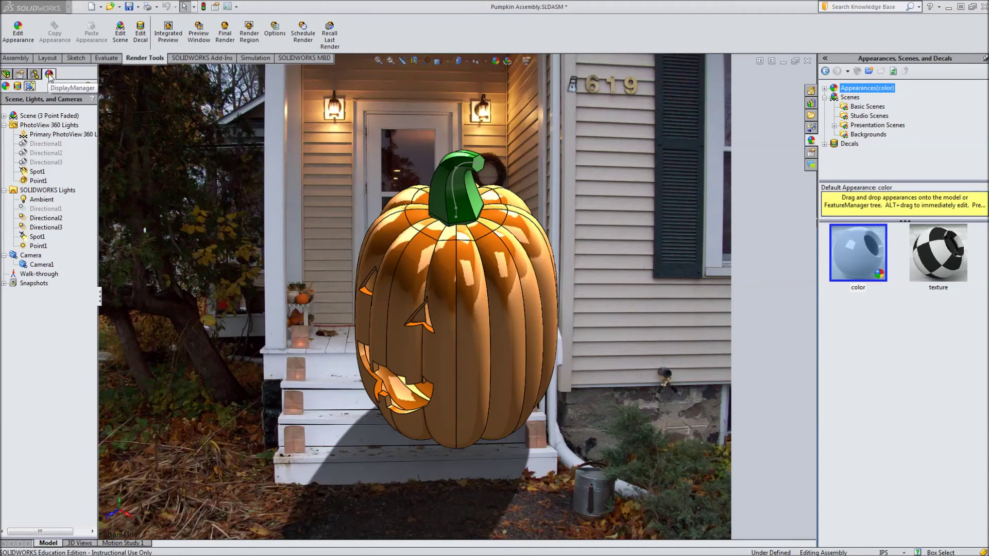
pyautogui.click(24, 266)
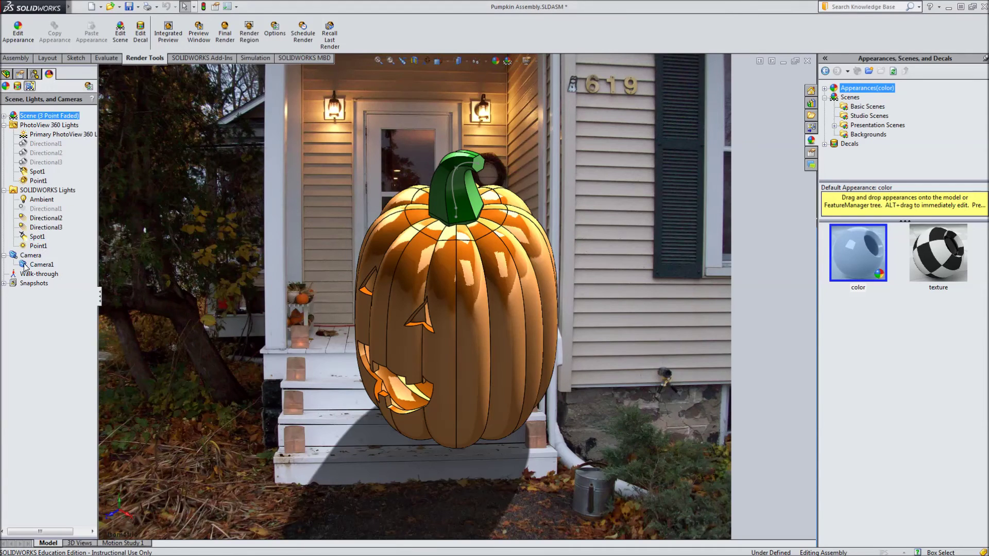
pyautogui.doubleClick(24, 267)
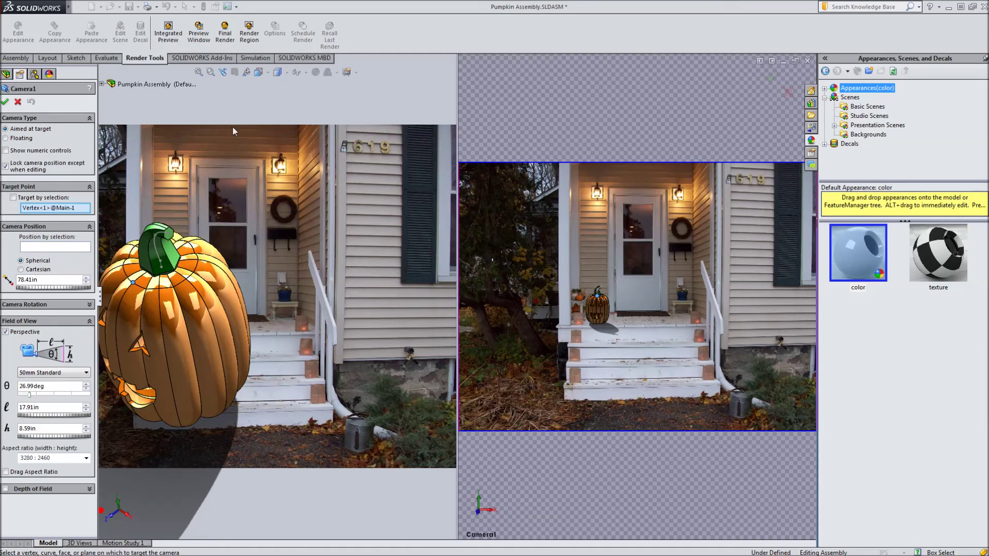
pyautogui.click(196, 39)
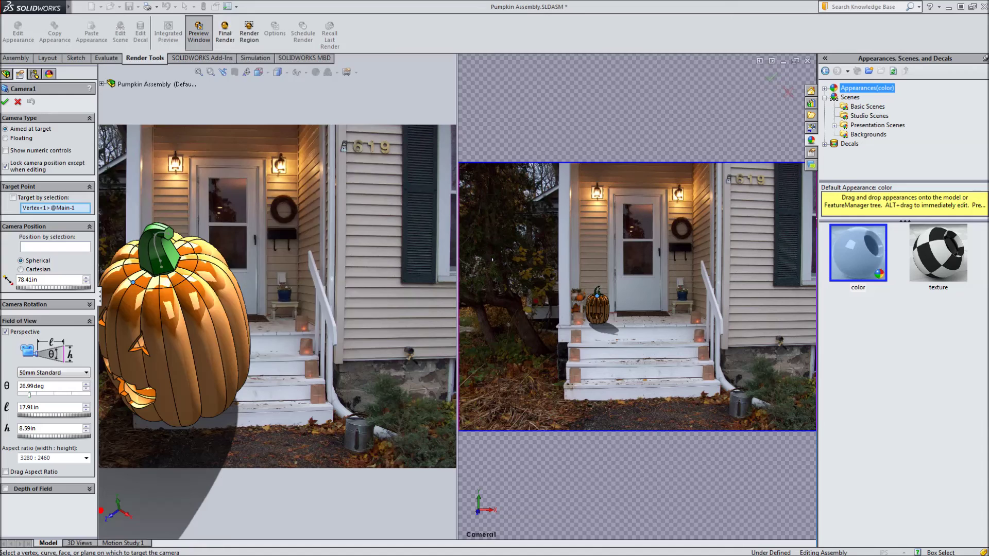
pyautogui.moveTo(218, 79); pyautogui.dragTo(308, 204)
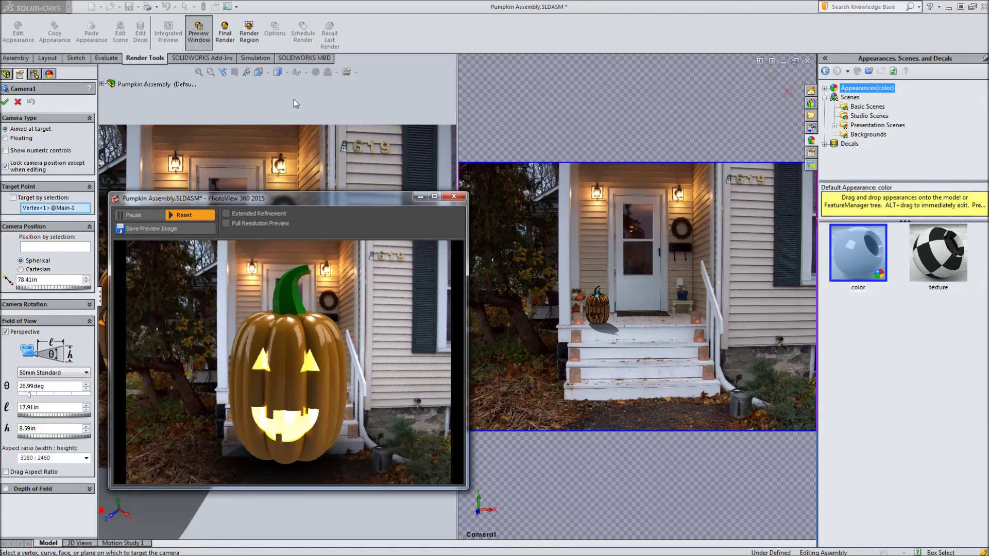
# Compare the render preview of the model viewport with that of the Camera1 viewport.
pyautogui.click(559, 121)
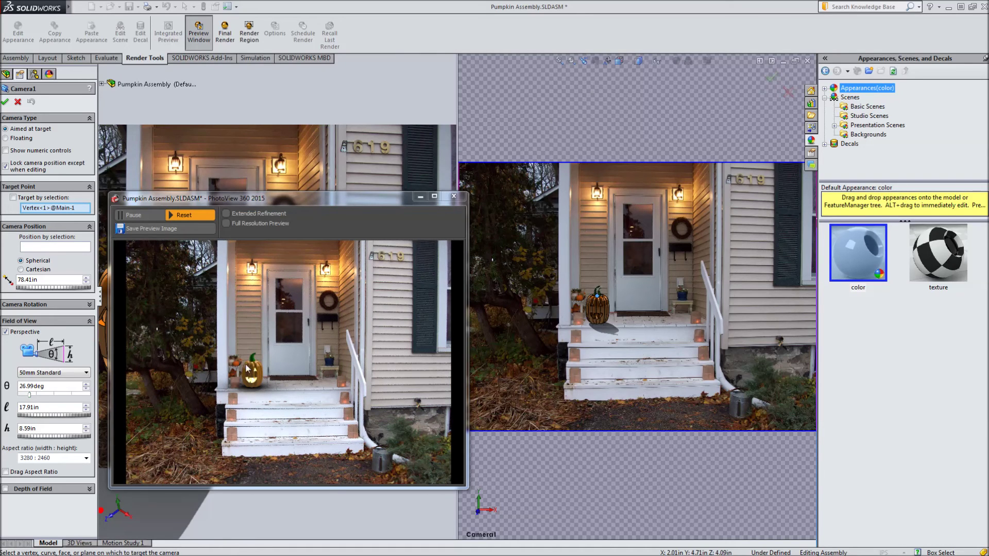
pyautogui.click(307, 98)
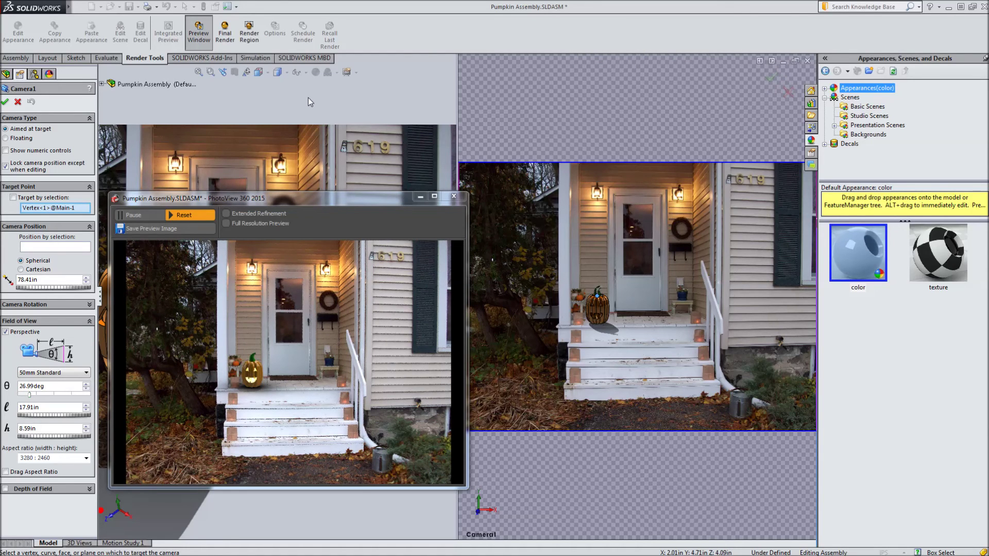
pyautogui.click(508, 117)
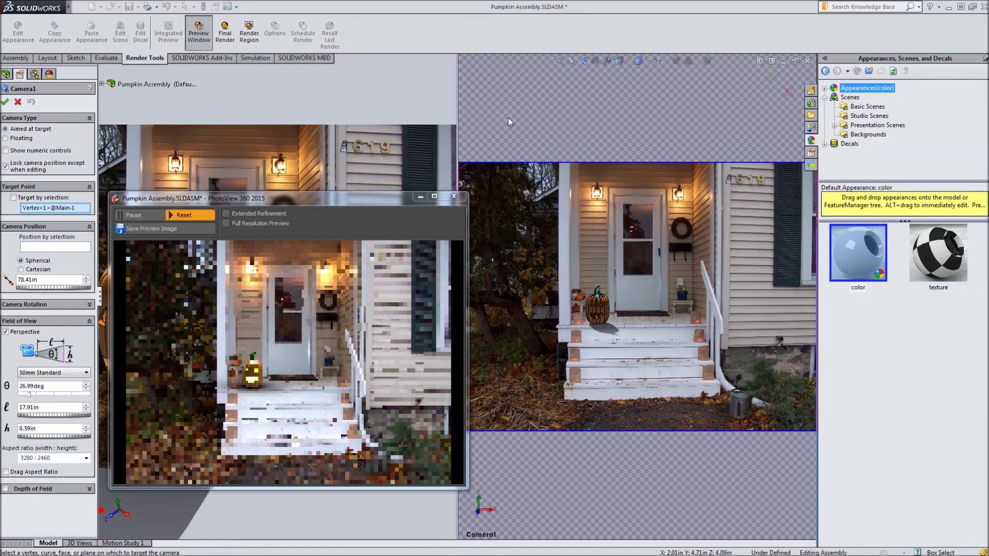
pyautogui.click(278, 115)
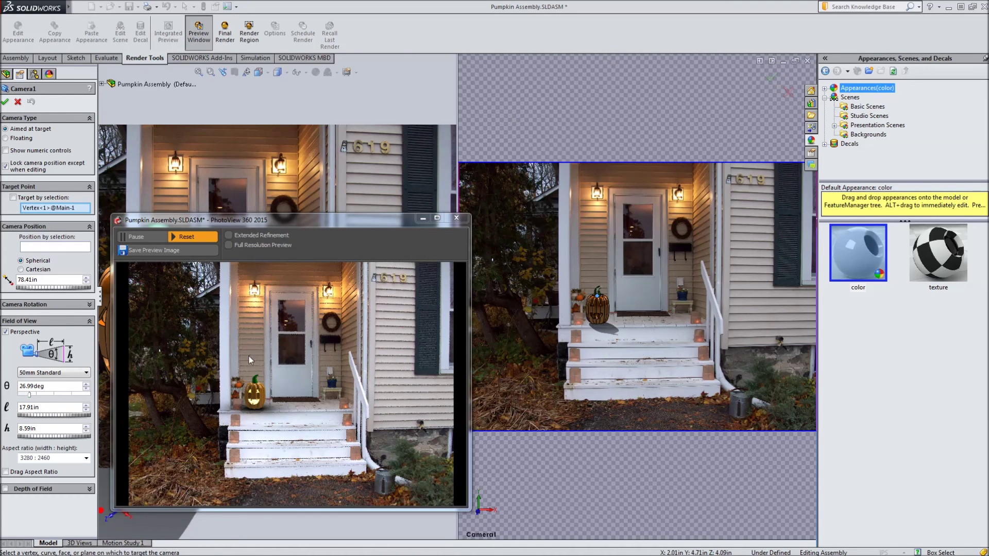
pyautogui.moveTo(245, 218); pyautogui.dragTo(293, 177)
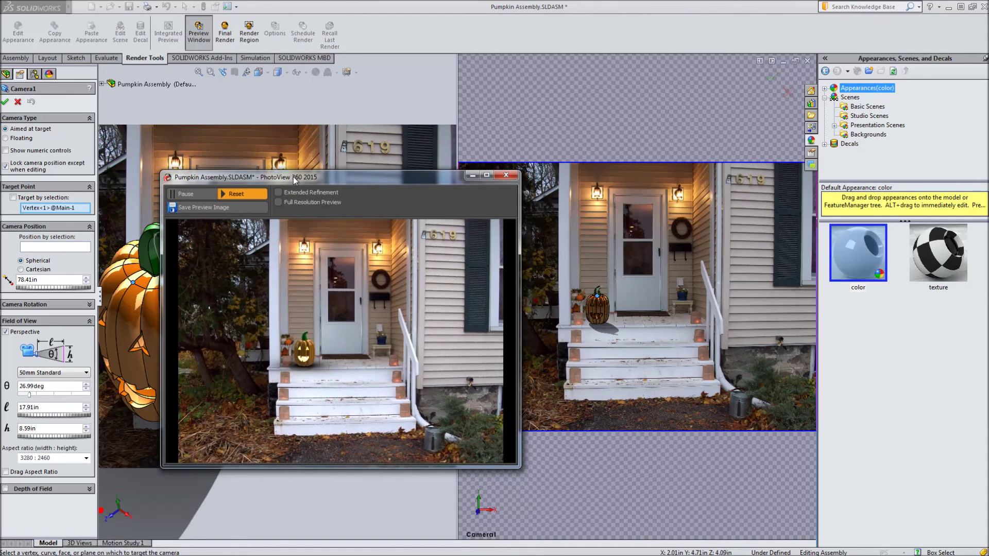
# Activate the Camera1 viewport and start the final render of the pumpkin on the porch.
pyautogui.click(617, 109)
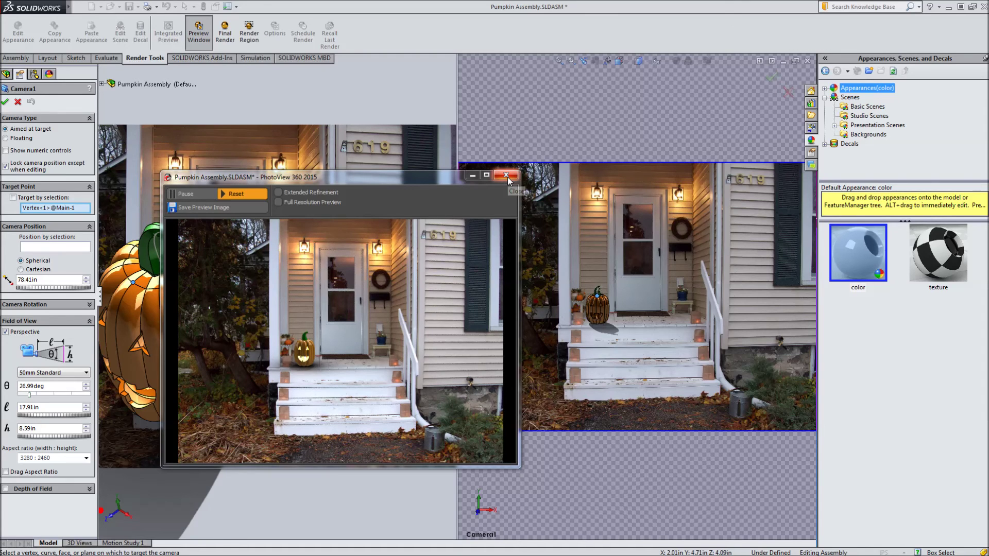
pyautogui.click(226, 35)
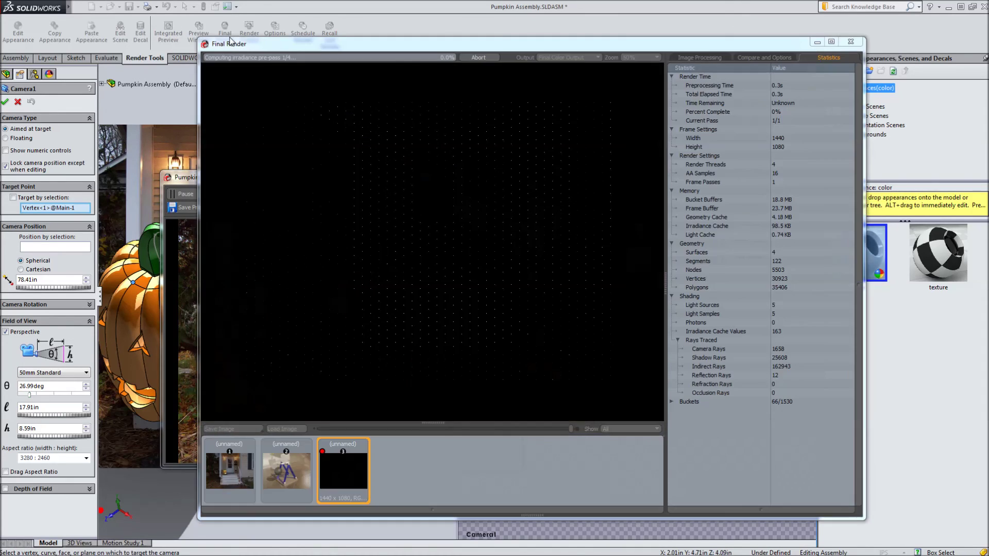